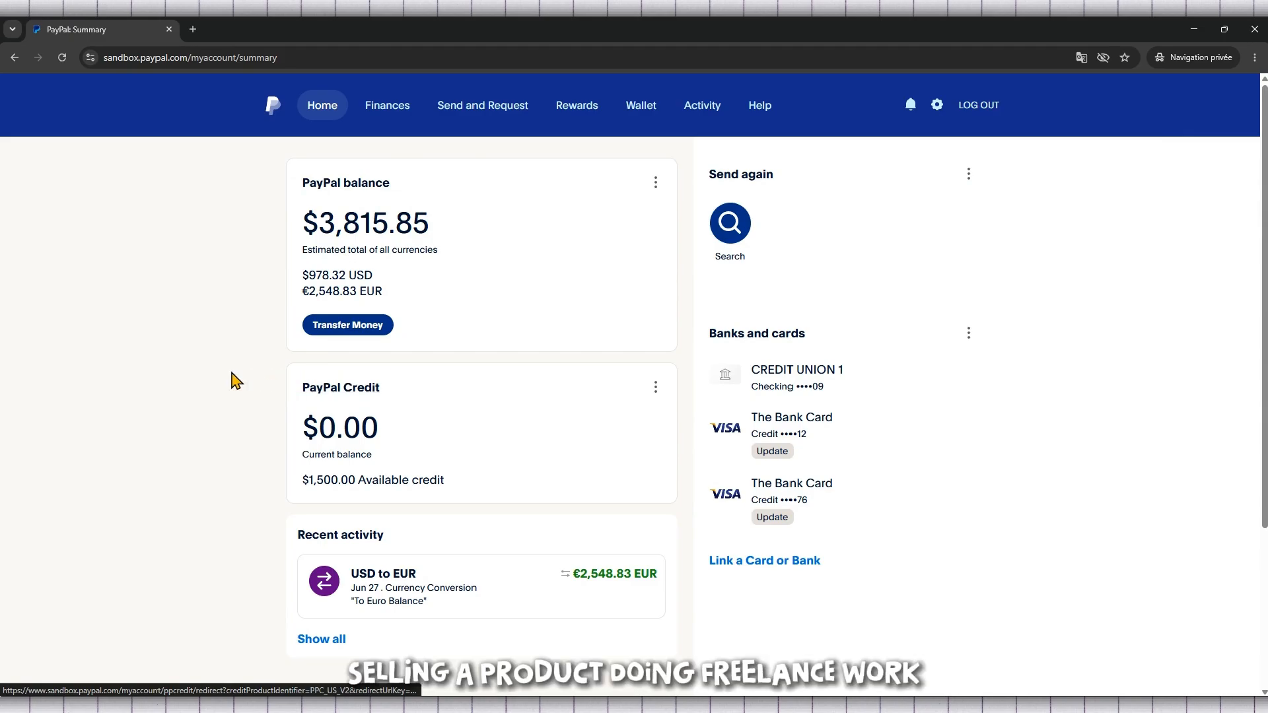
# Step: Look over the account summary page, including the PayPal balance, recent activity, and banks and cards
pyautogui.moveTo(826, 343); pyautogui.dragTo(705, 334)
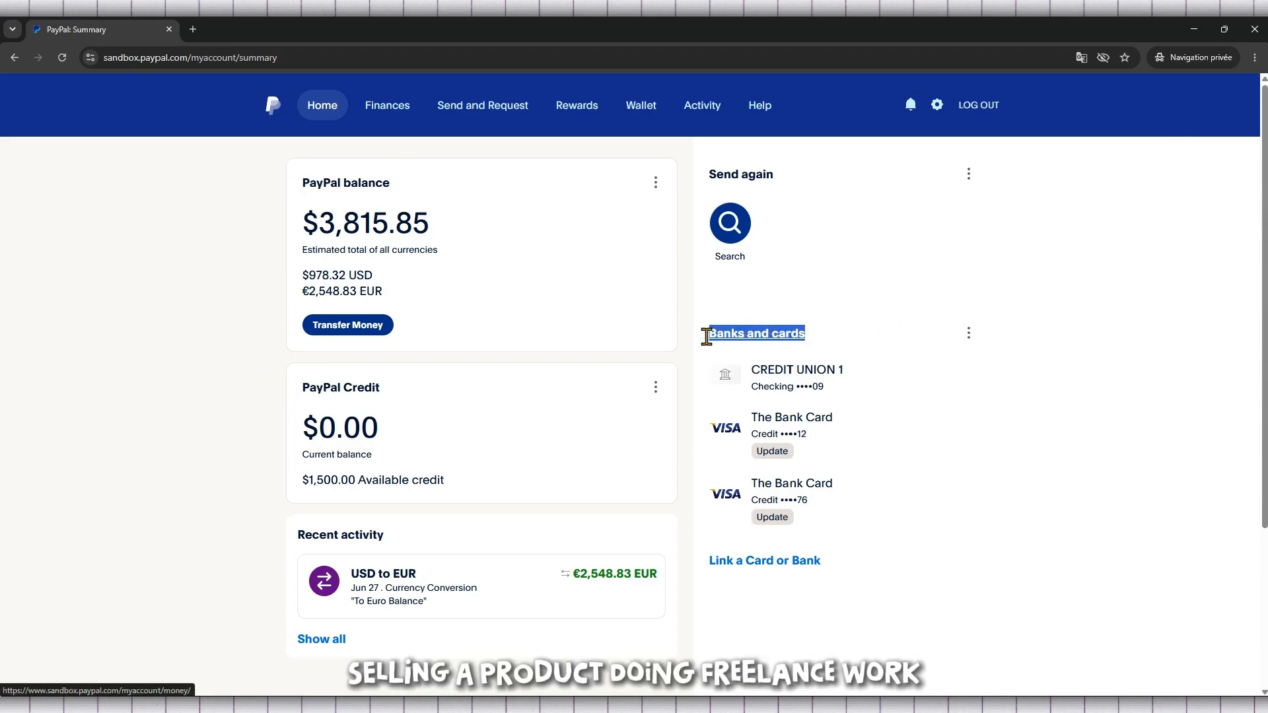
pyautogui.click(888, 334)
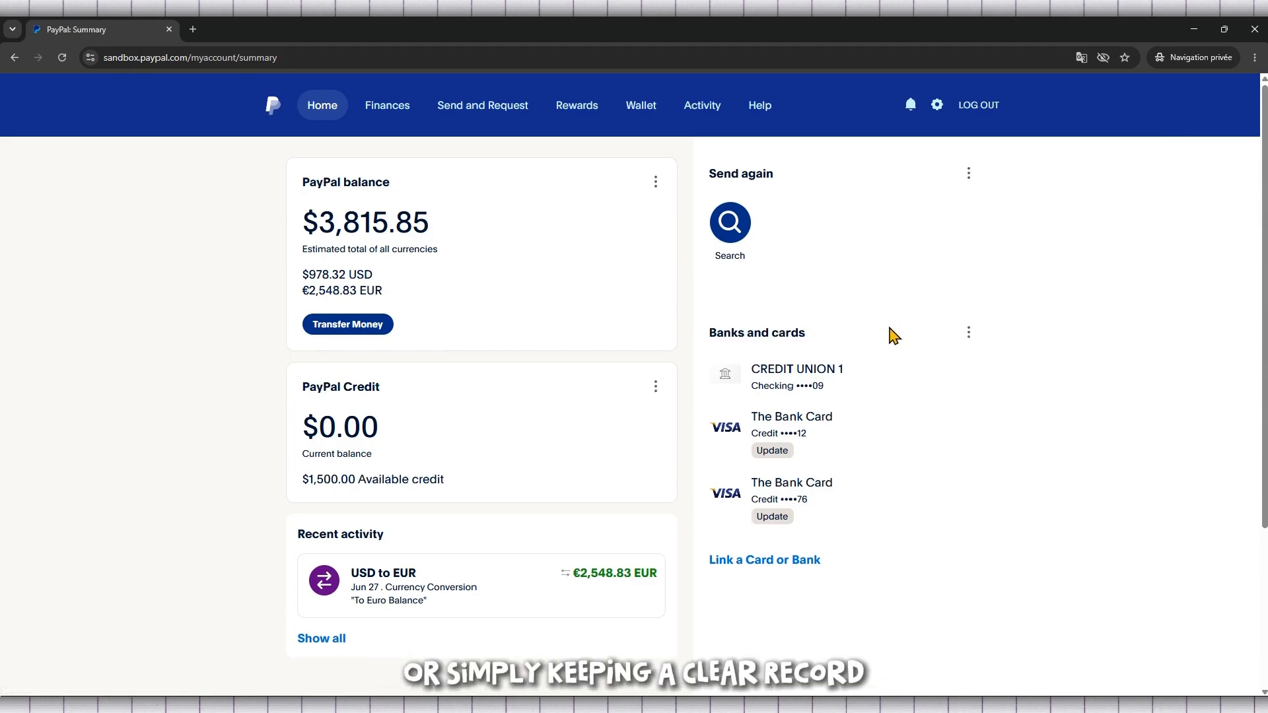
pyautogui.scroll(-3, 888, 334)
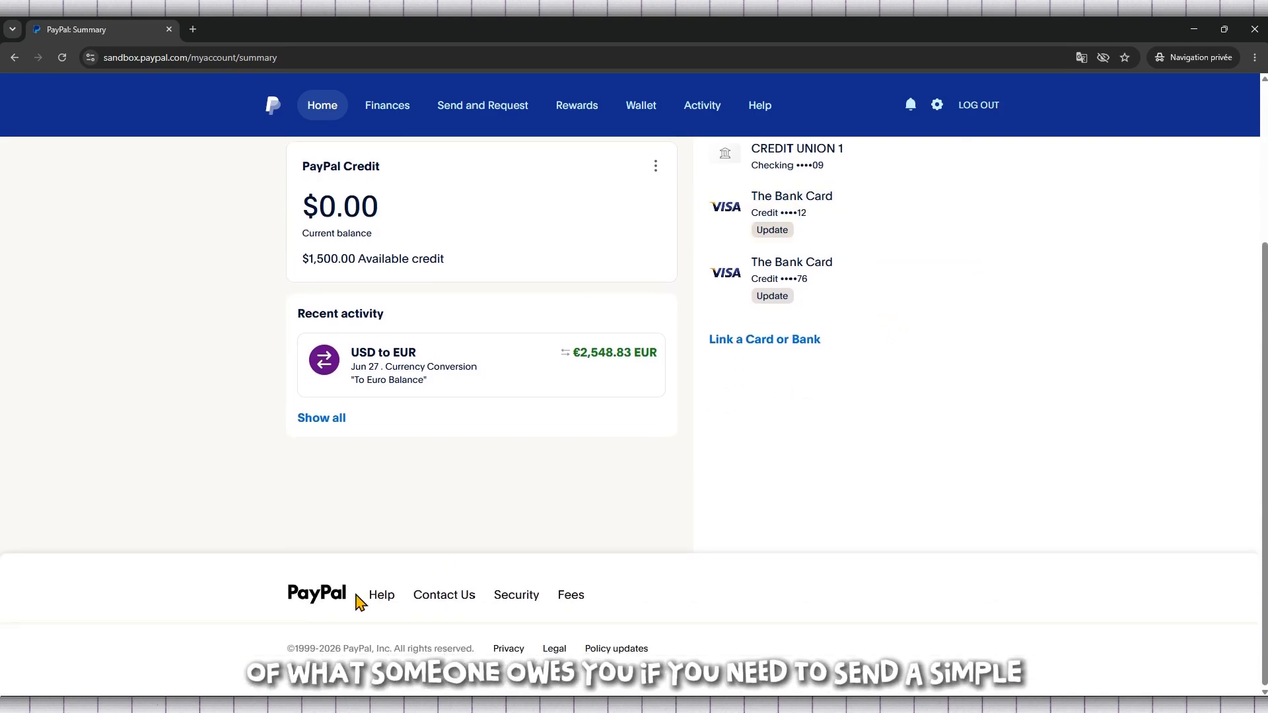
pyautogui.scroll(3, 348, 561)
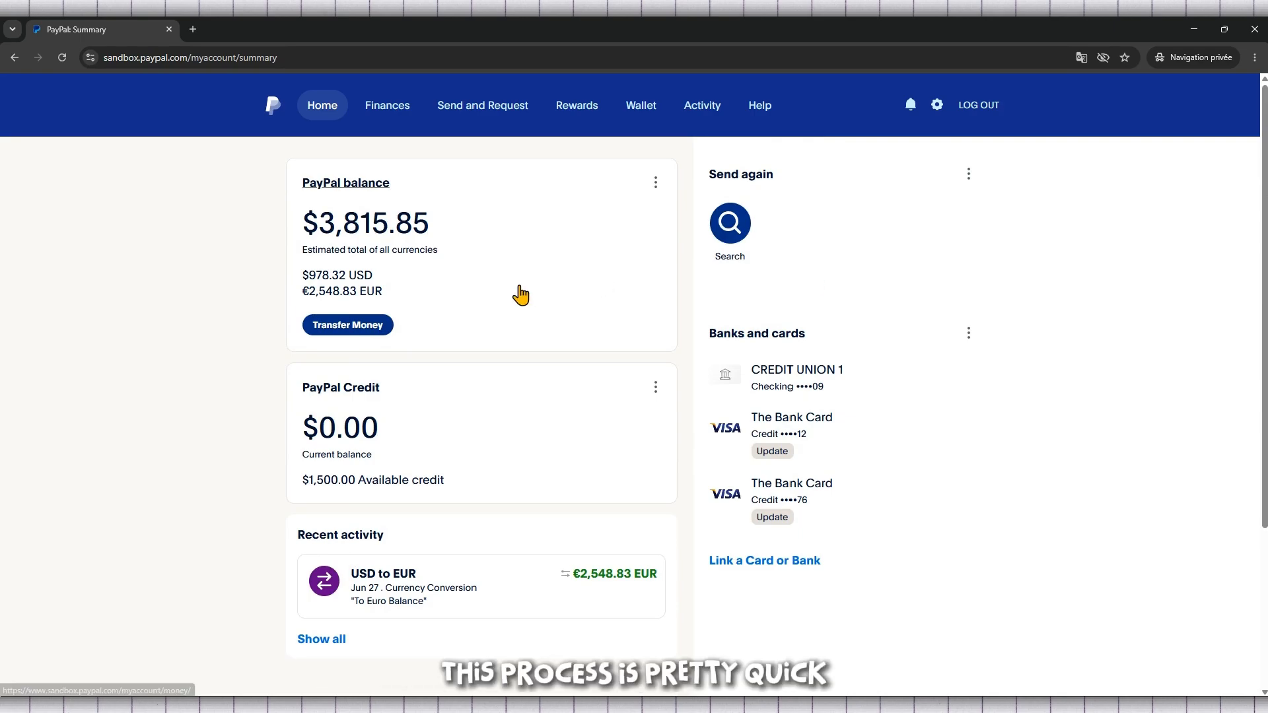
pyautogui.moveTo(383, 183); pyautogui.dragTo(230, 184)
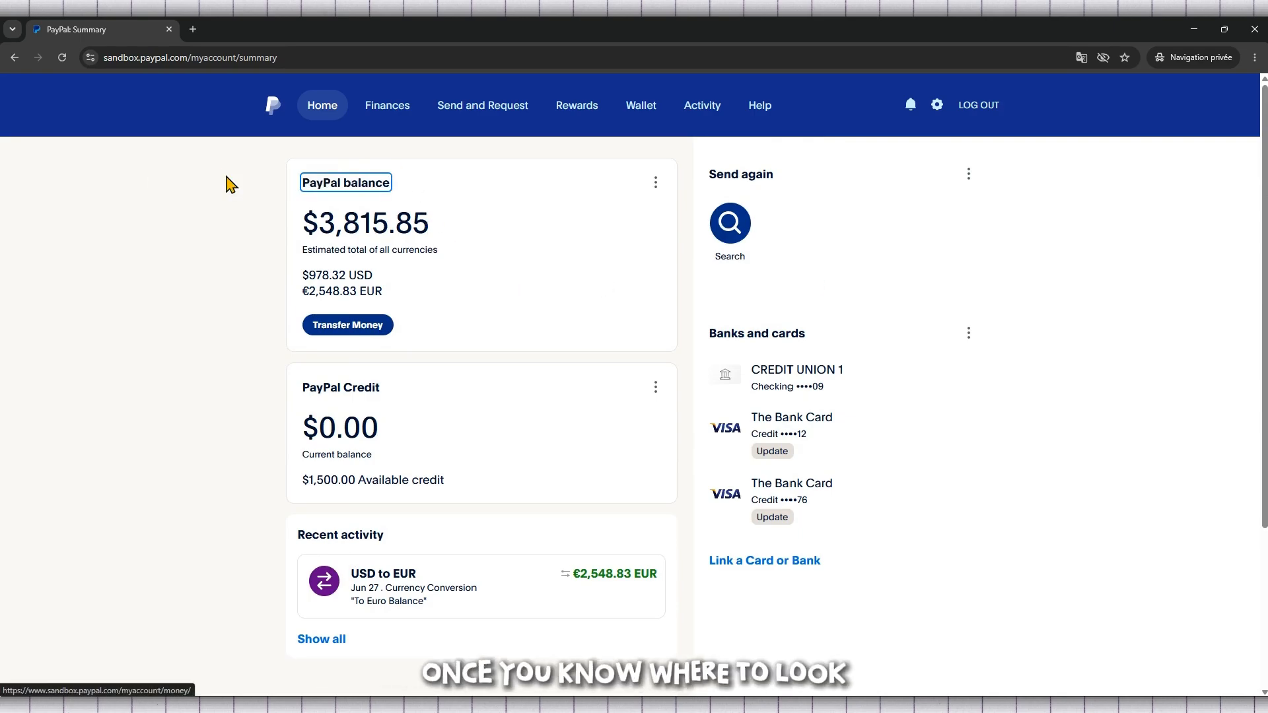
pyautogui.click(228, 184)
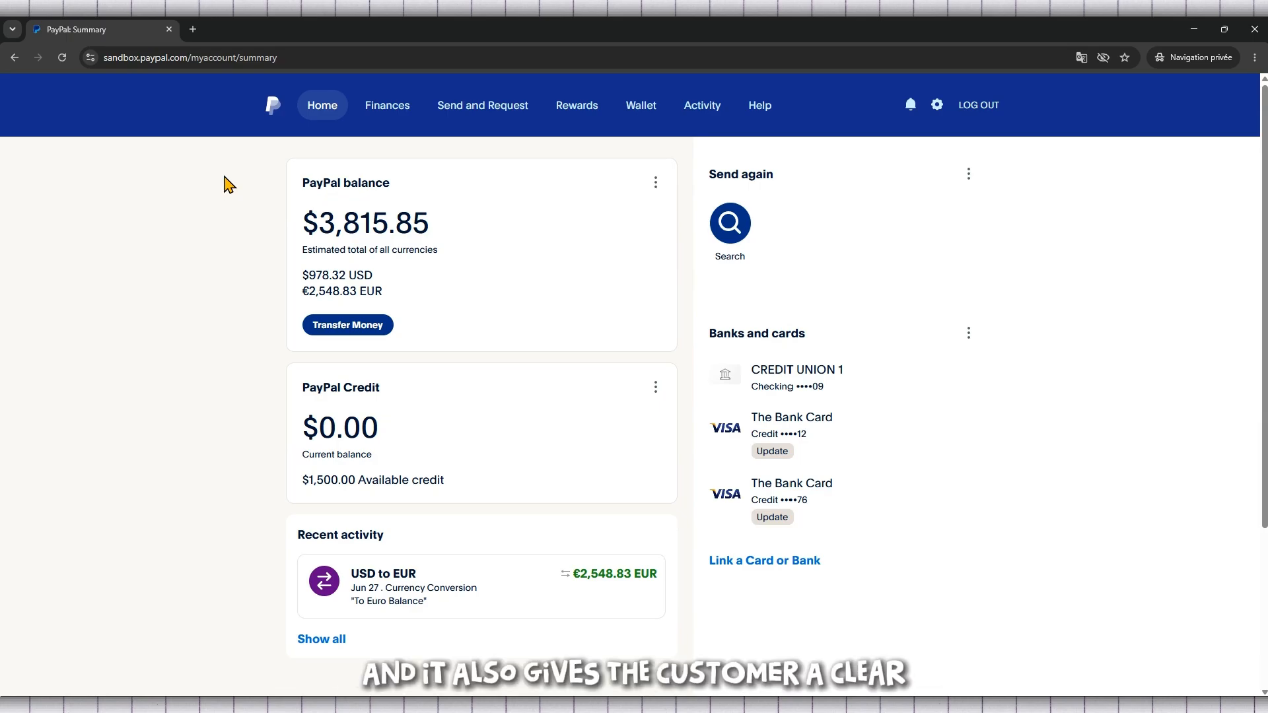
pyautogui.scroll(-1, 228, 183)
pyautogui.scroll(1, 228, 184)
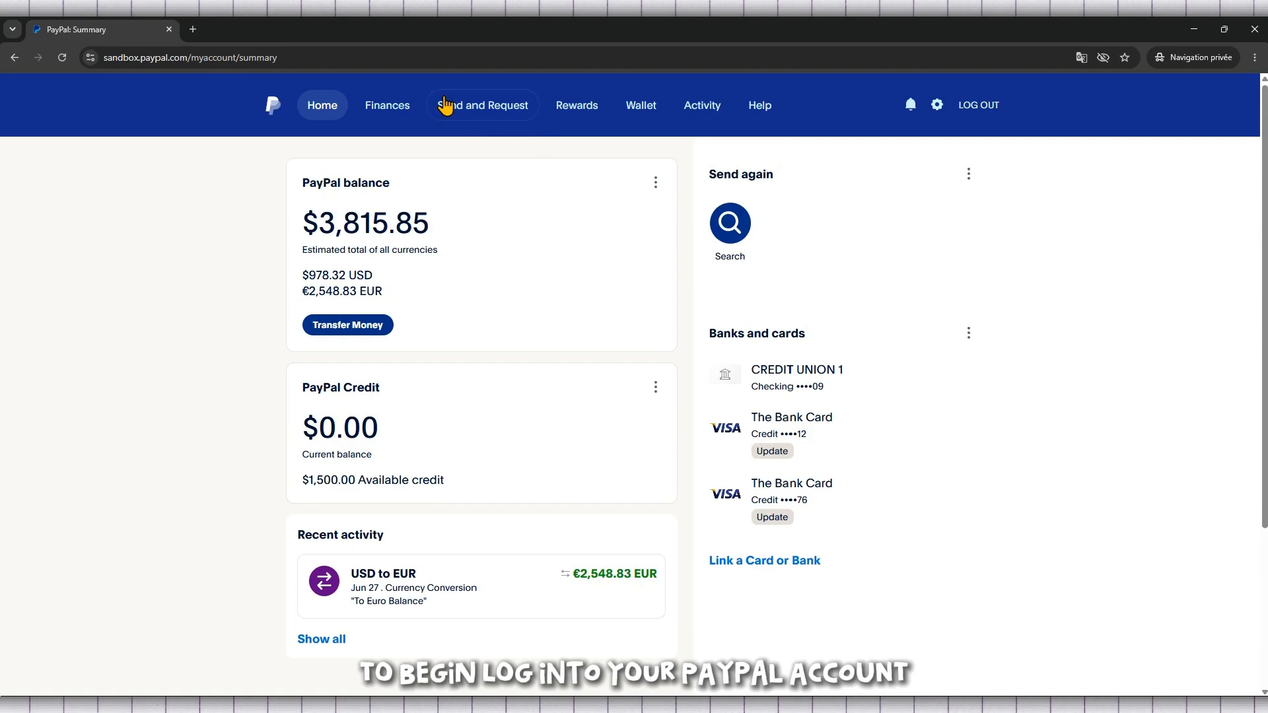
pyautogui.moveTo(380, 57); pyautogui.dragTo(192, 57)
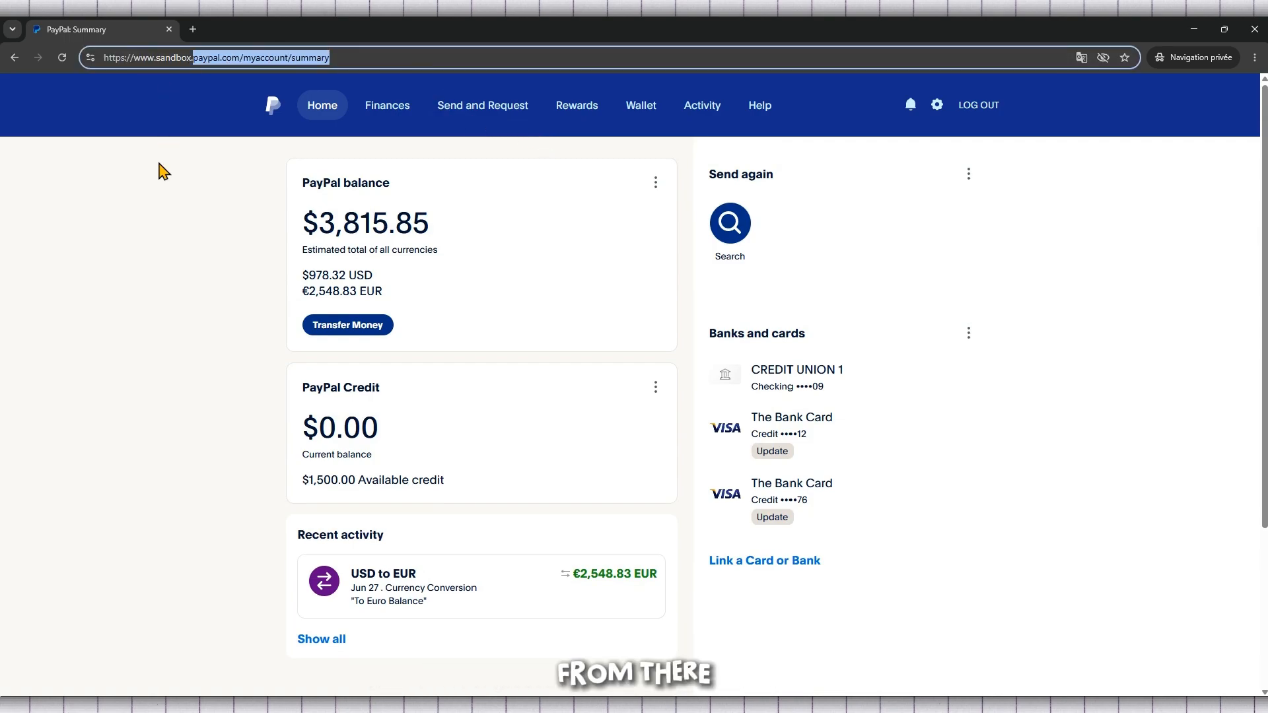
pyautogui.click(162, 212)
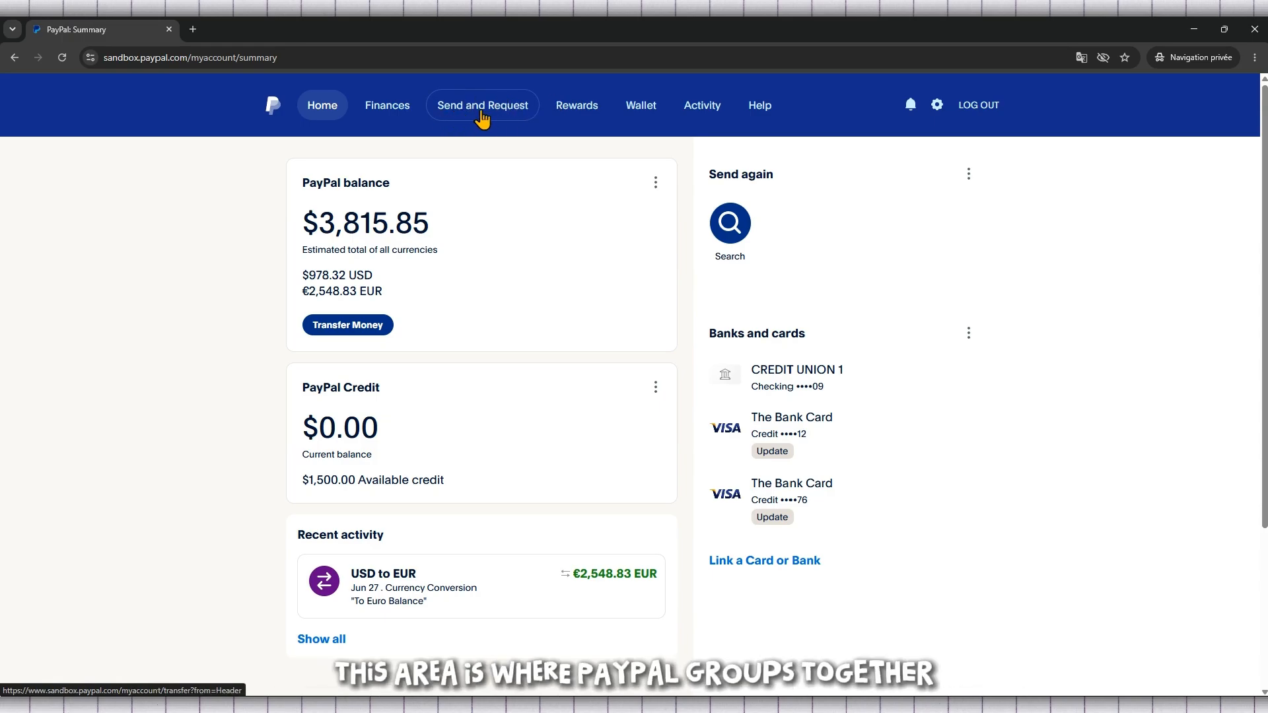
# Step: Go to the Send and Request area and show its additional payment tools
pyautogui.click(502, 106)
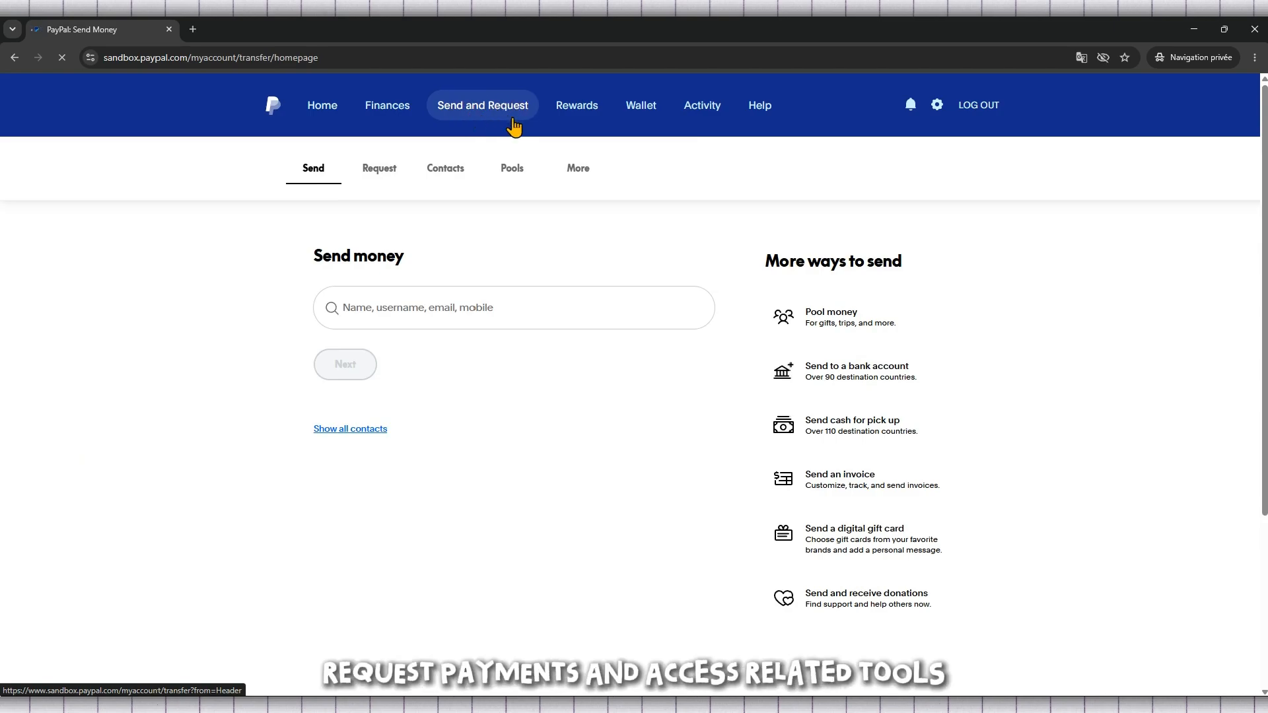
pyautogui.click(453, 302)
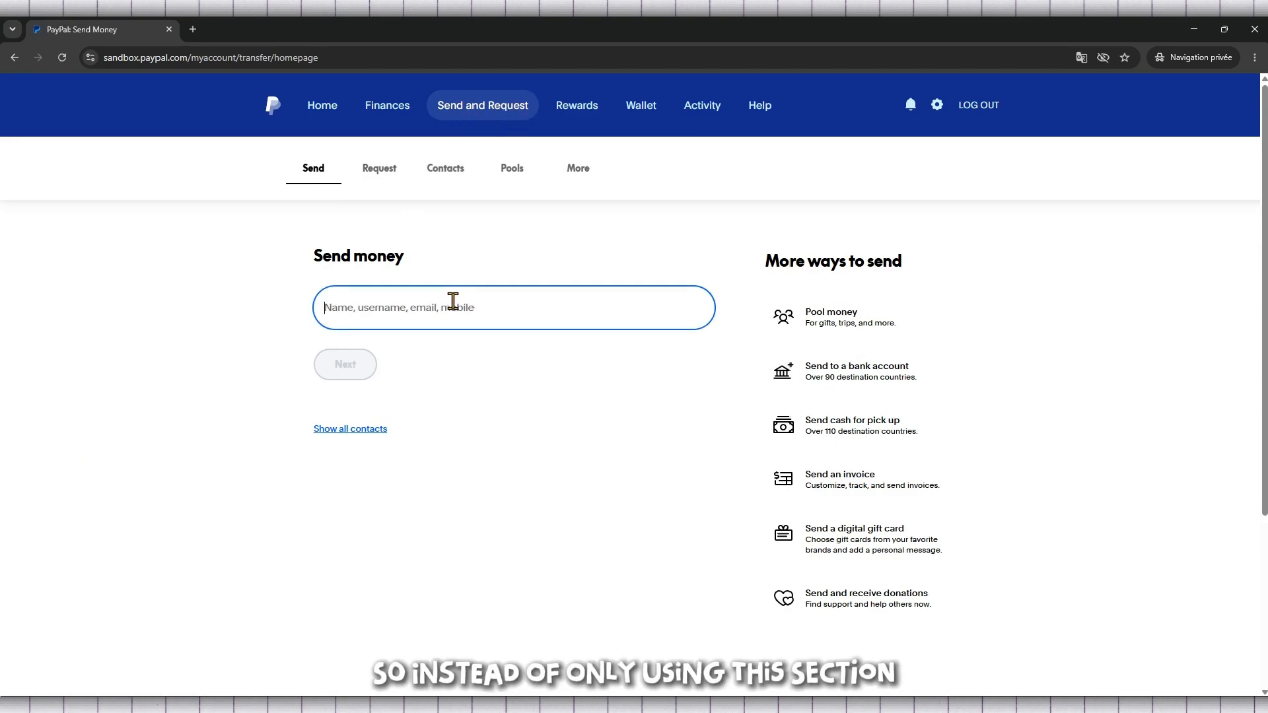
pyautogui.click(661, 655)
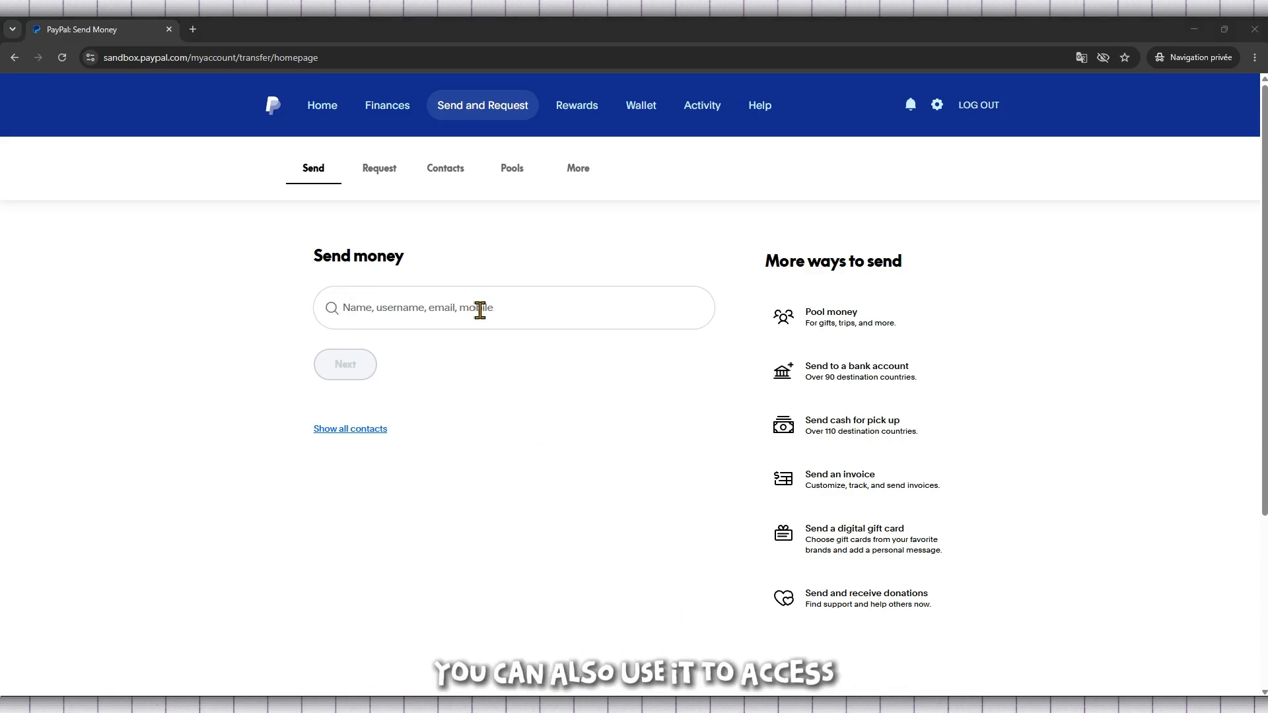
pyautogui.click(518, 307)
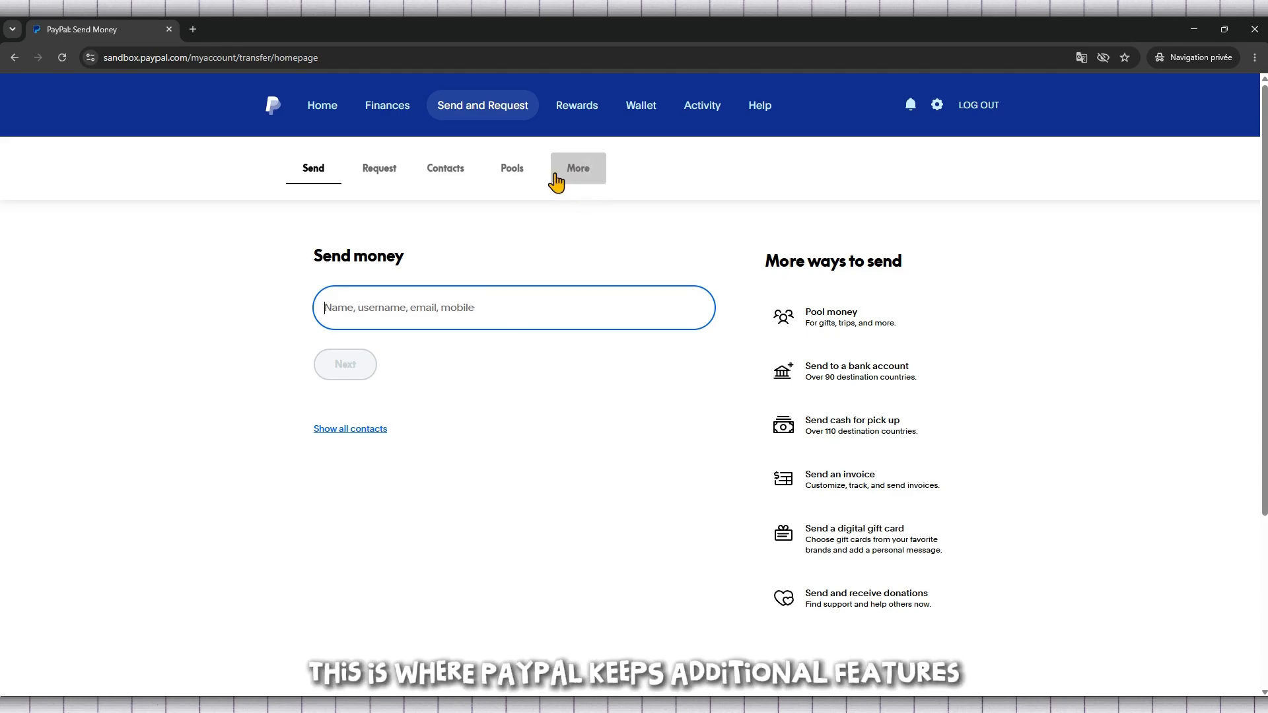
pyautogui.click(587, 169)
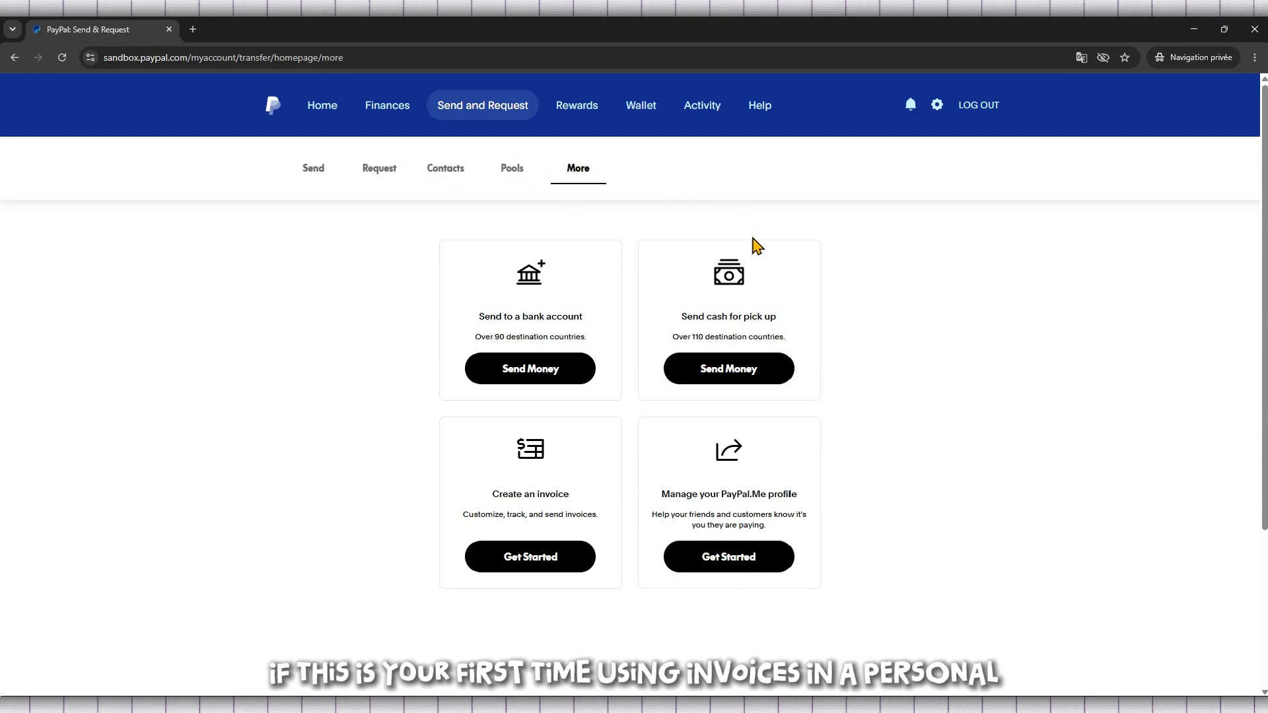
# Step: Open the invoicing tool through the Create an invoice option
pyautogui.scroll(-1, 576, 301)
pyautogui.scroll(1, 568, 305)
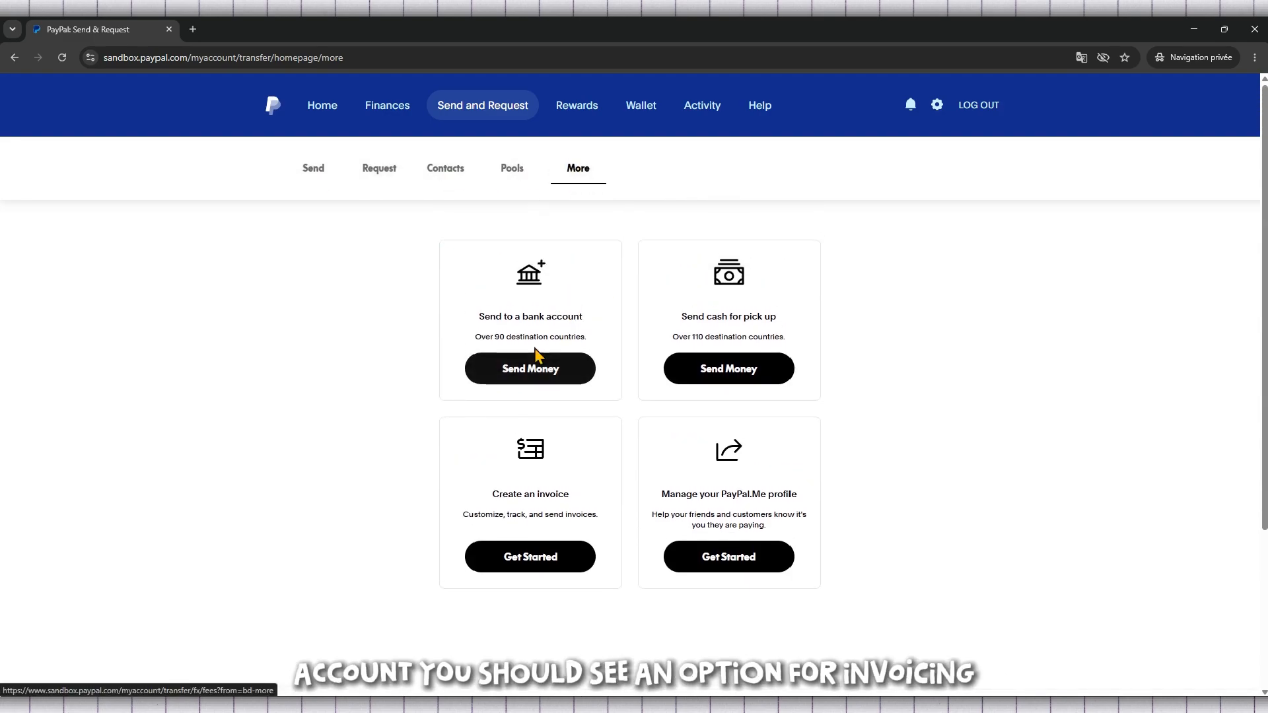
pyautogui.moveTo(575, 497); pyautogui.dragTo(492, 496)
pyautogui.click(532, 496)
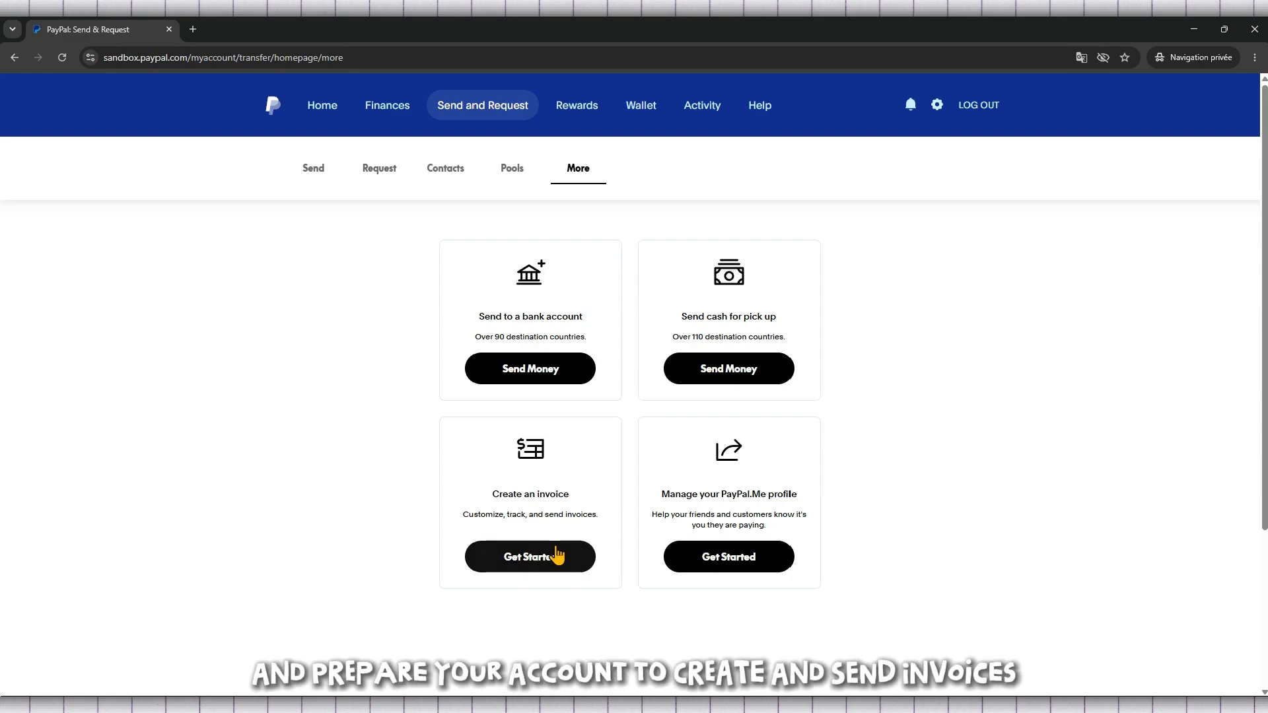
pyautogui.click(558, 558)
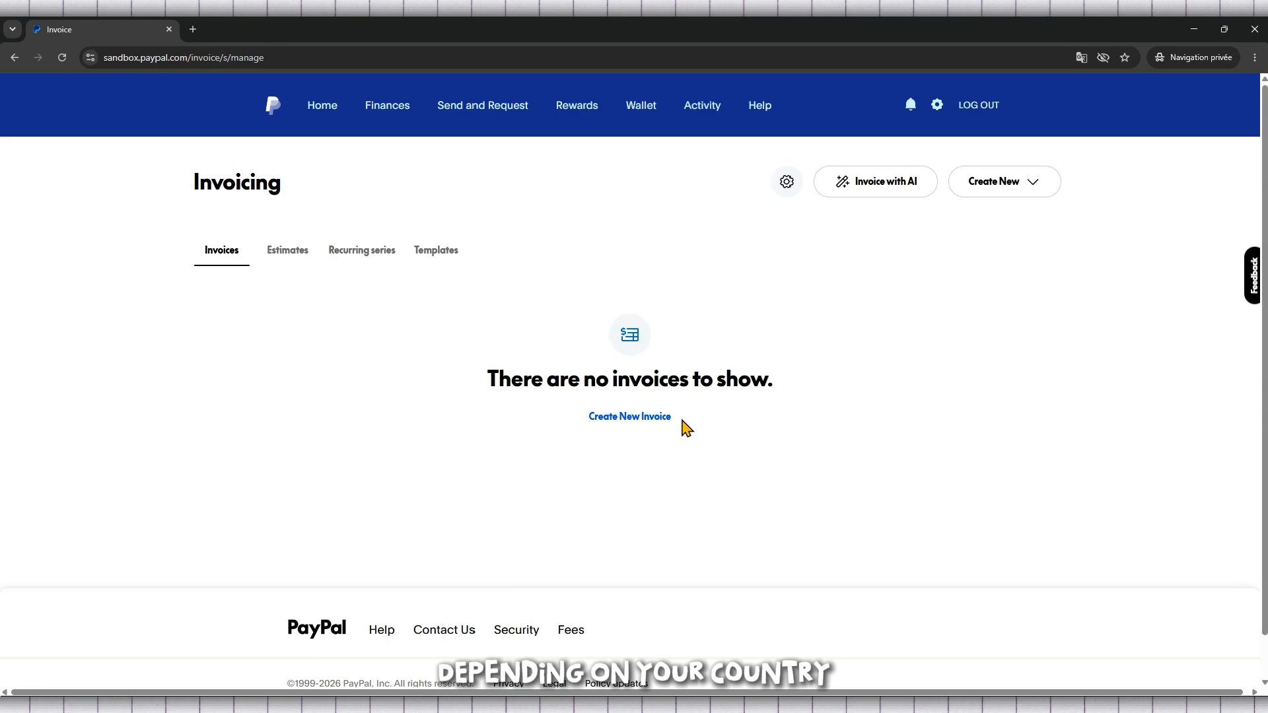
# Step: Start a new blank invoice from the Invoicing page
pyautogui.moveTo(484, 379); pyautogui.dragTo(885, 385)
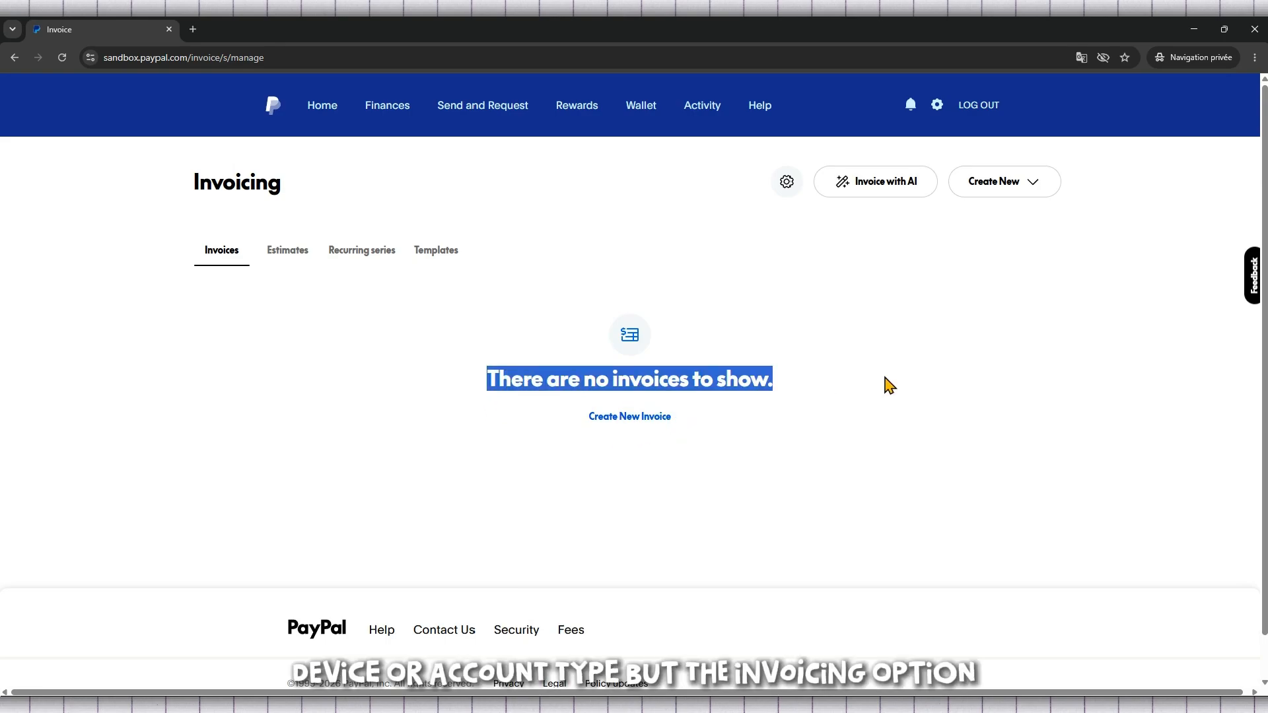
pyautogui.click(756, 378)
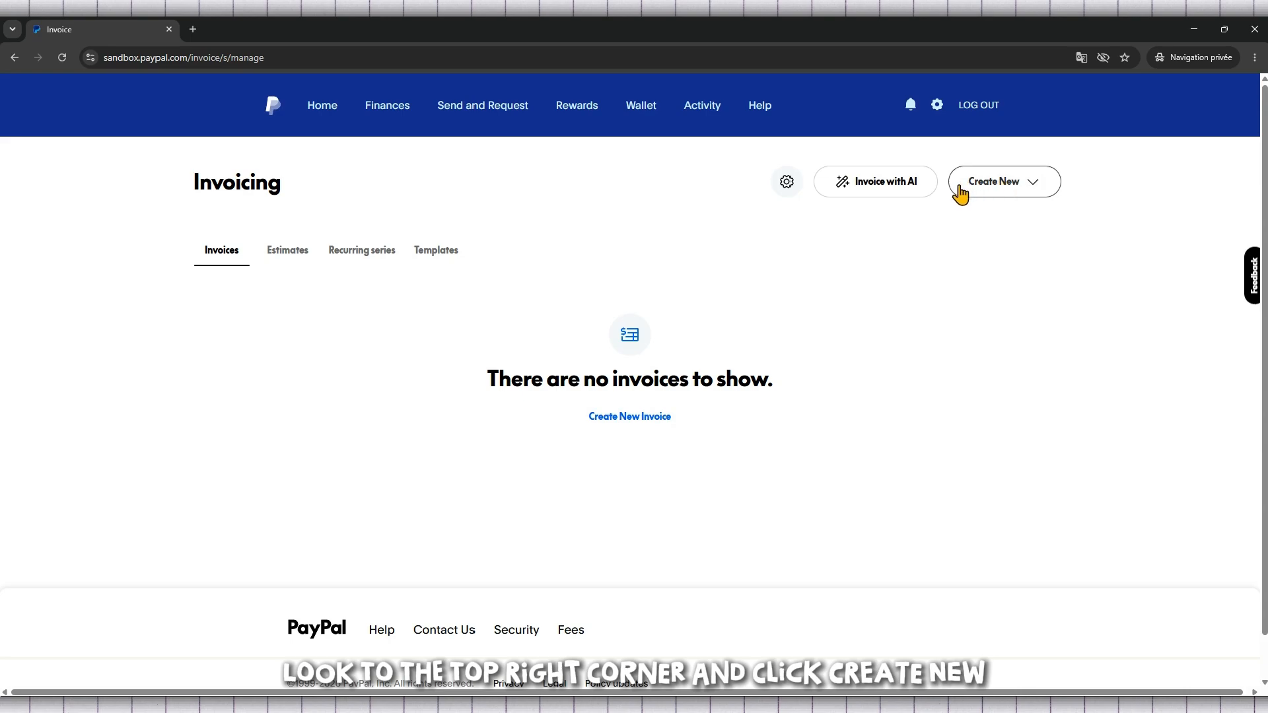
pyautogui.click(1017, 188)
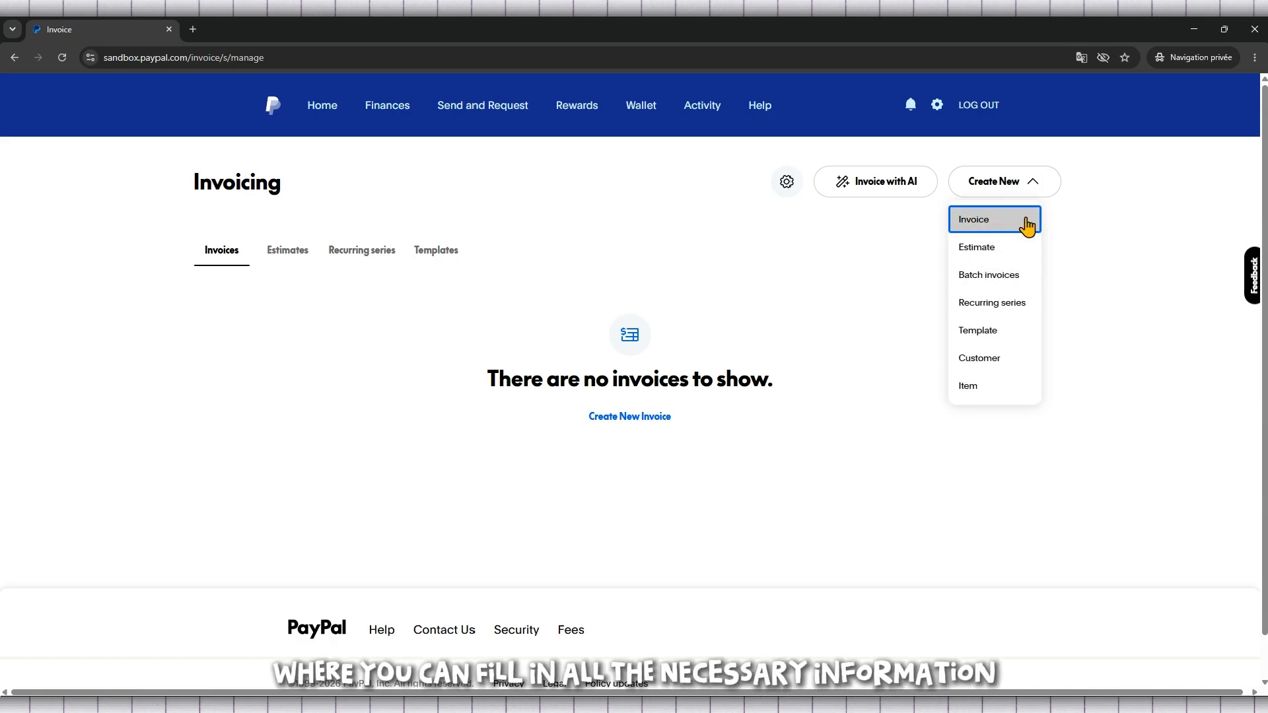
pyautogui.click(996, 220)
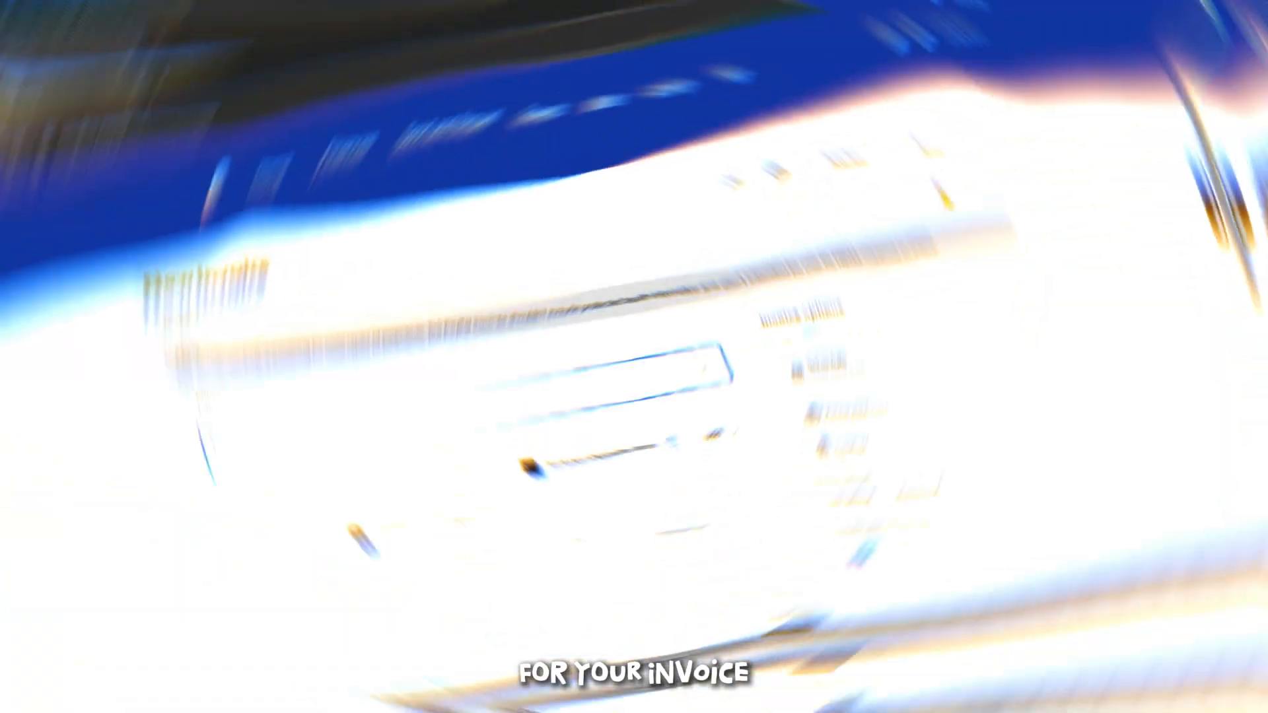
# Step: Fill in the customer's e-mail as the invoice's bill-to recipient and add that customer
pyautogui.scroll(-2, 1012, 225)
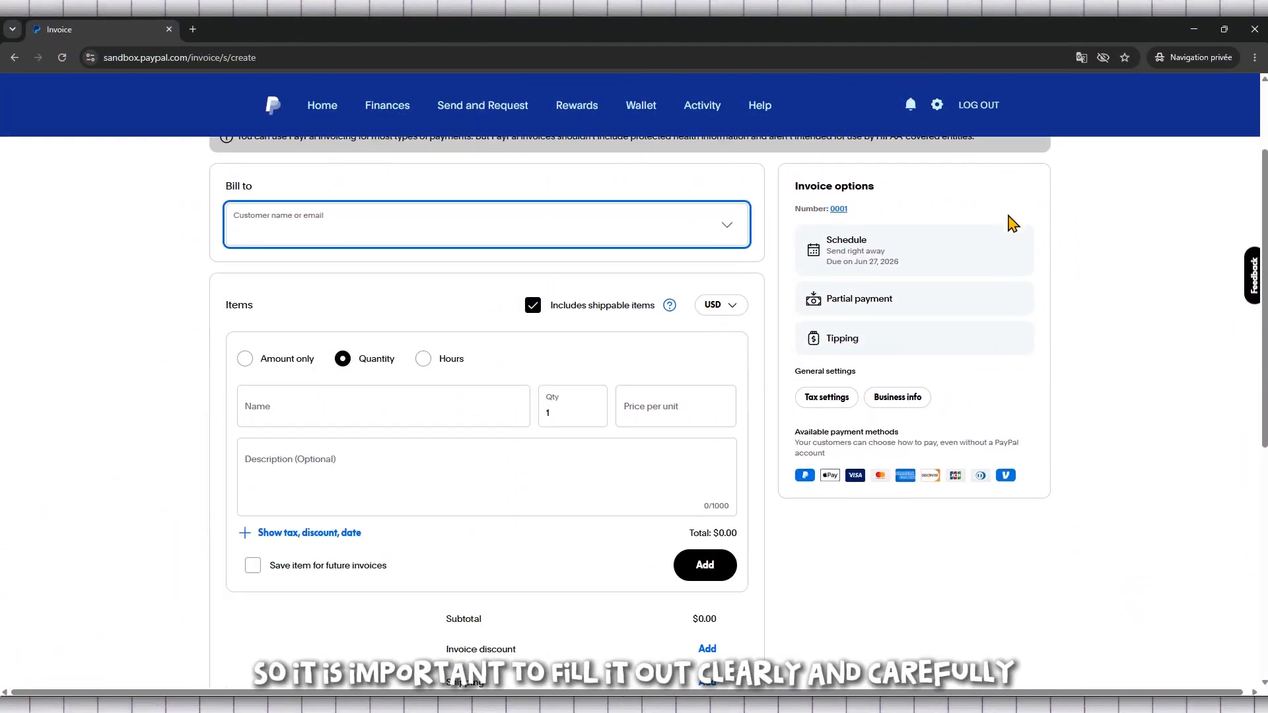
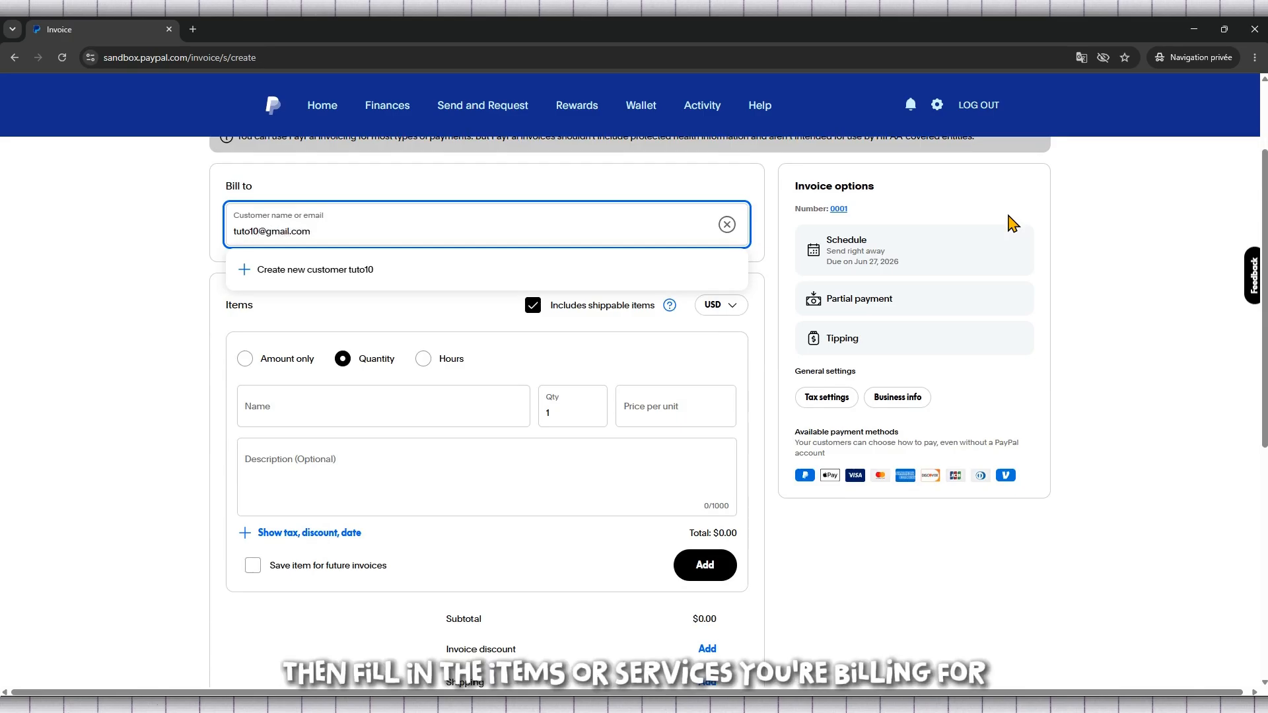
pyautogui.press('Return')
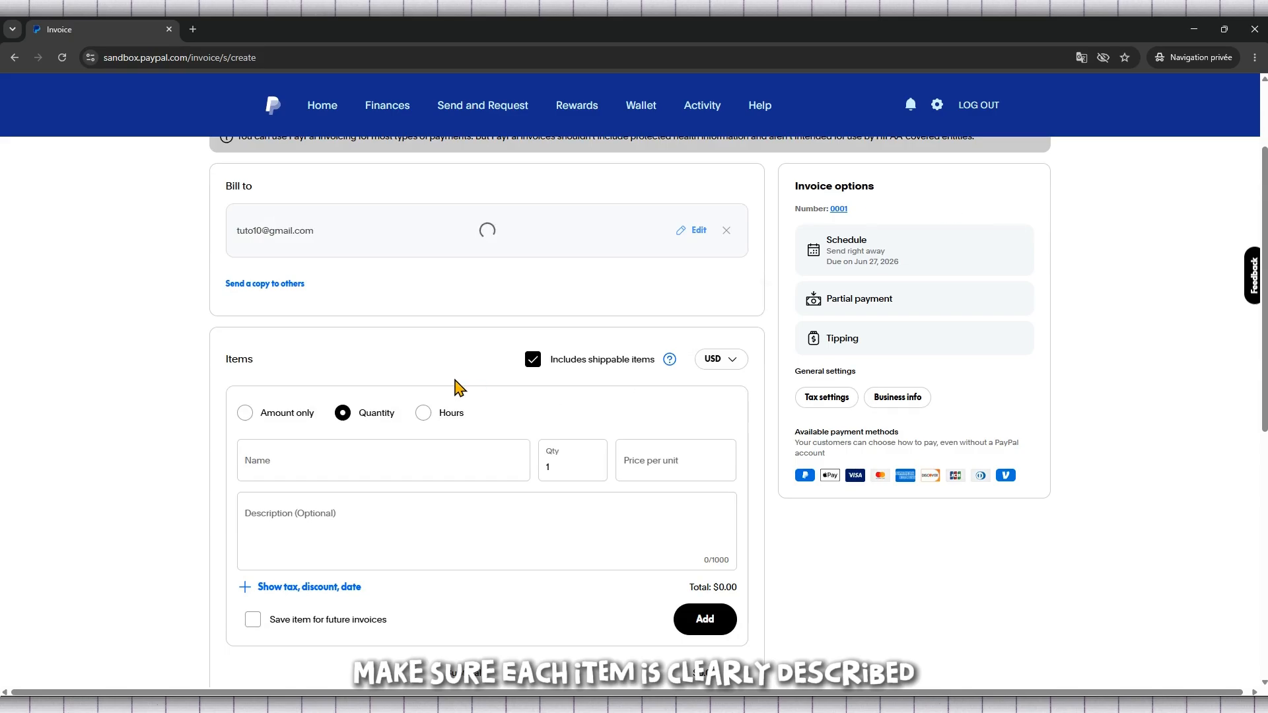
# Step: Set the invoice item to be billed as amount only and name it TIKTOK Ads
pyautogui.scroll(-2, 412, 373)
pyautogui.scroll(1, 415, 374)
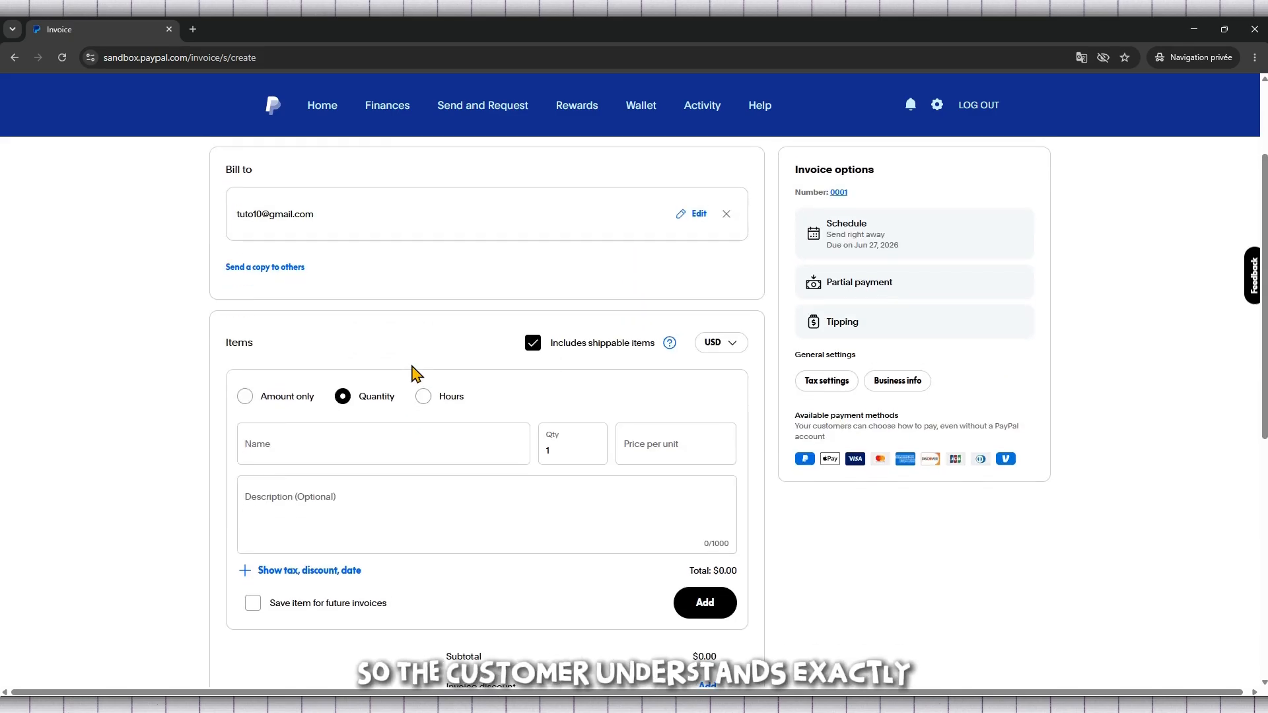
pyautogui.click(244, 347)
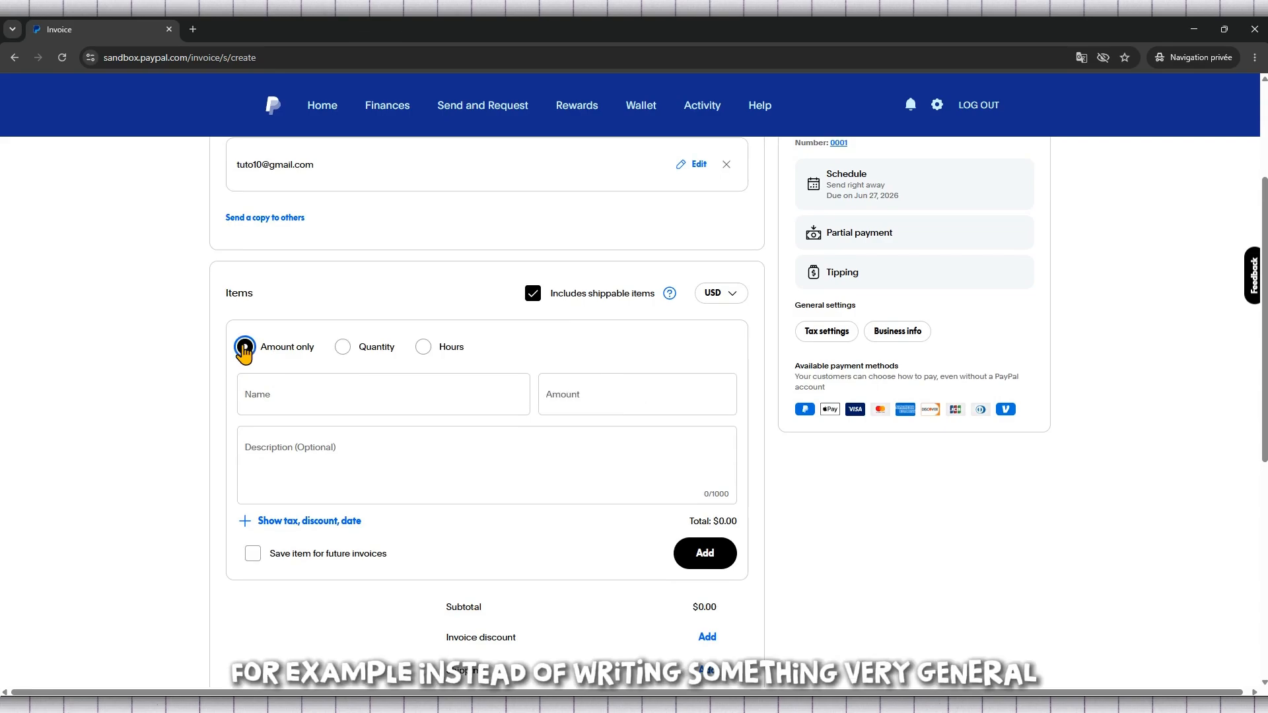
pyautogui.click(379, 397)
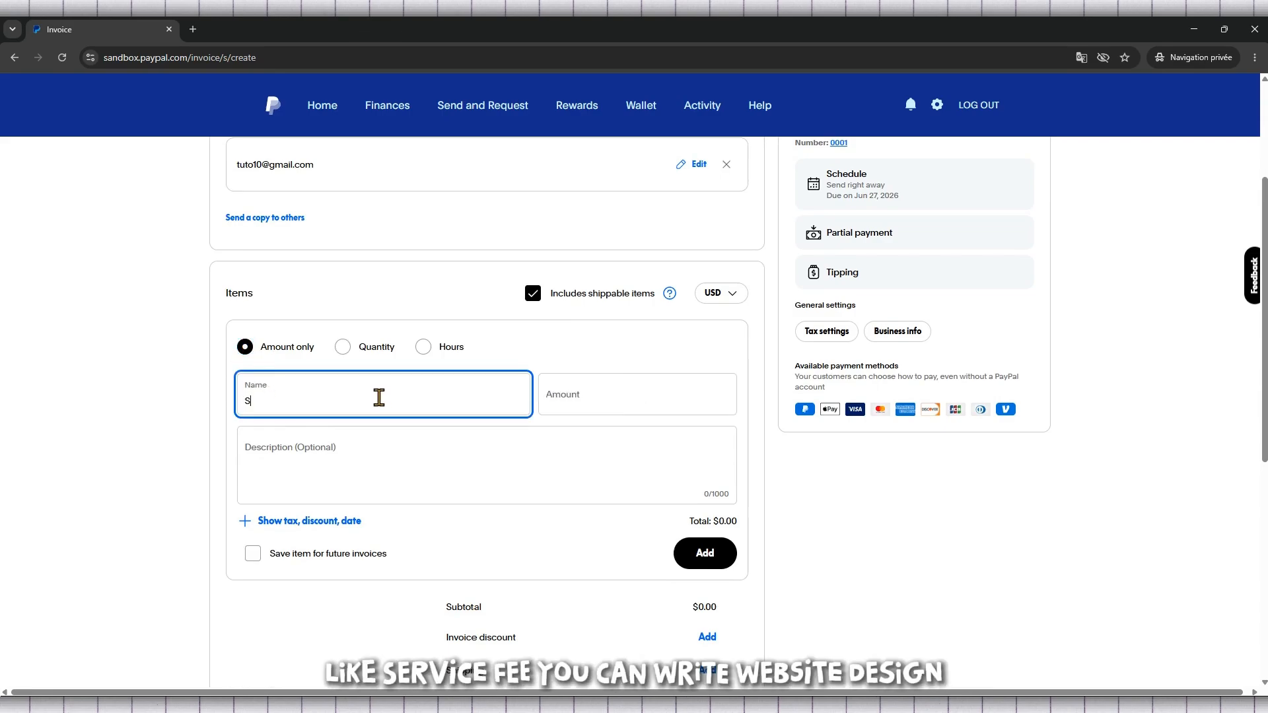
pyautogui.write('Se')
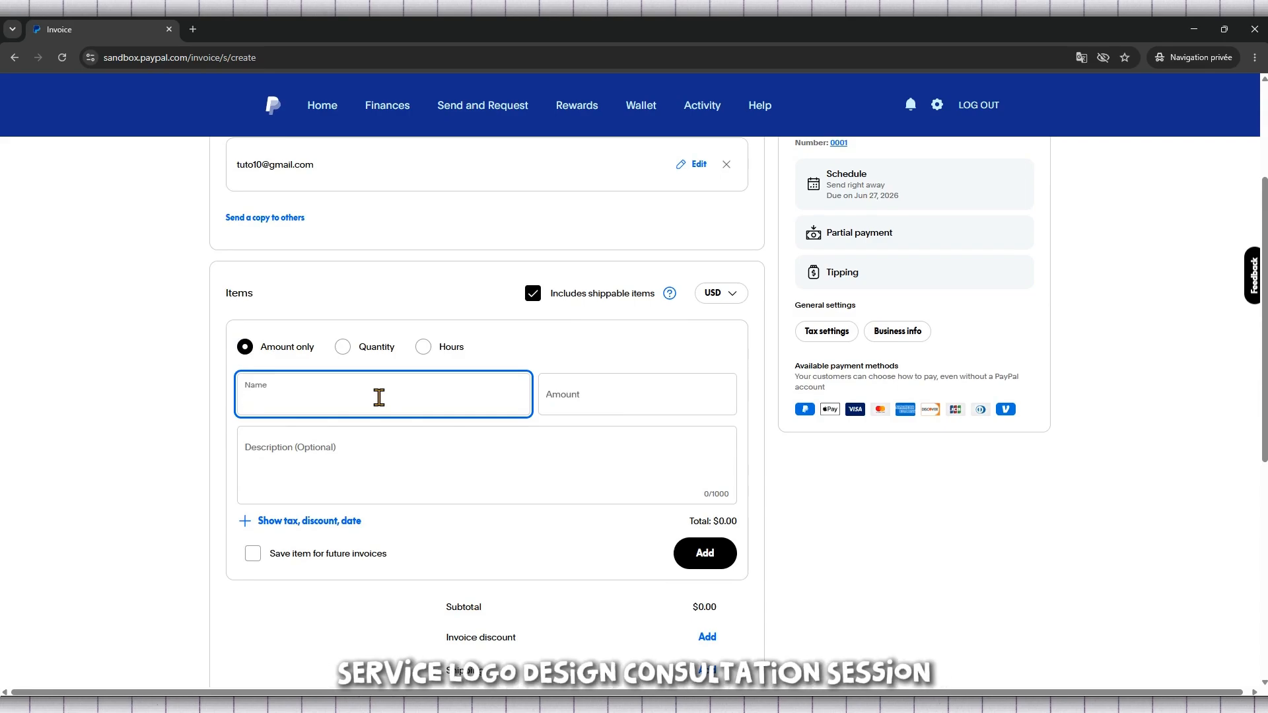
pyautogui.write('TIKTOK')
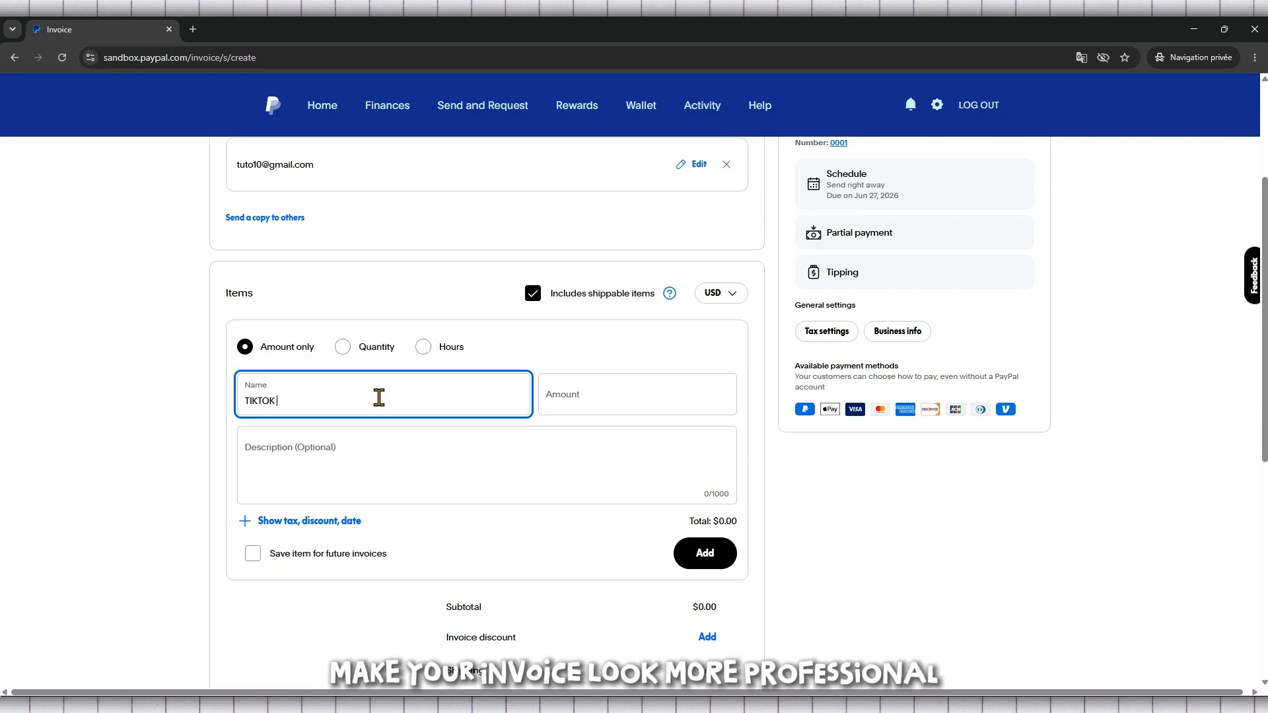
pyautogui.write('Ads')
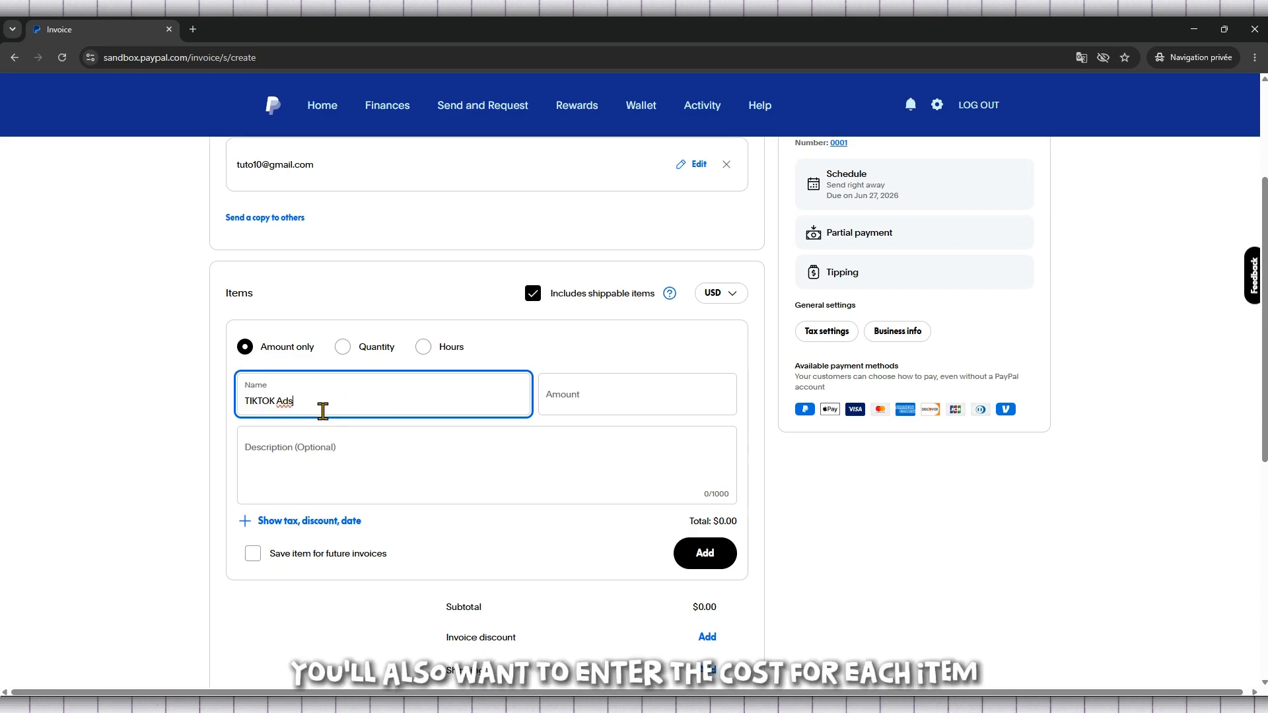
# Step: Set the TIKTOK Ads item's amount to $150 and enter the description "Inovice for Tiktok Ads"
pyautogui.click(597, 402)
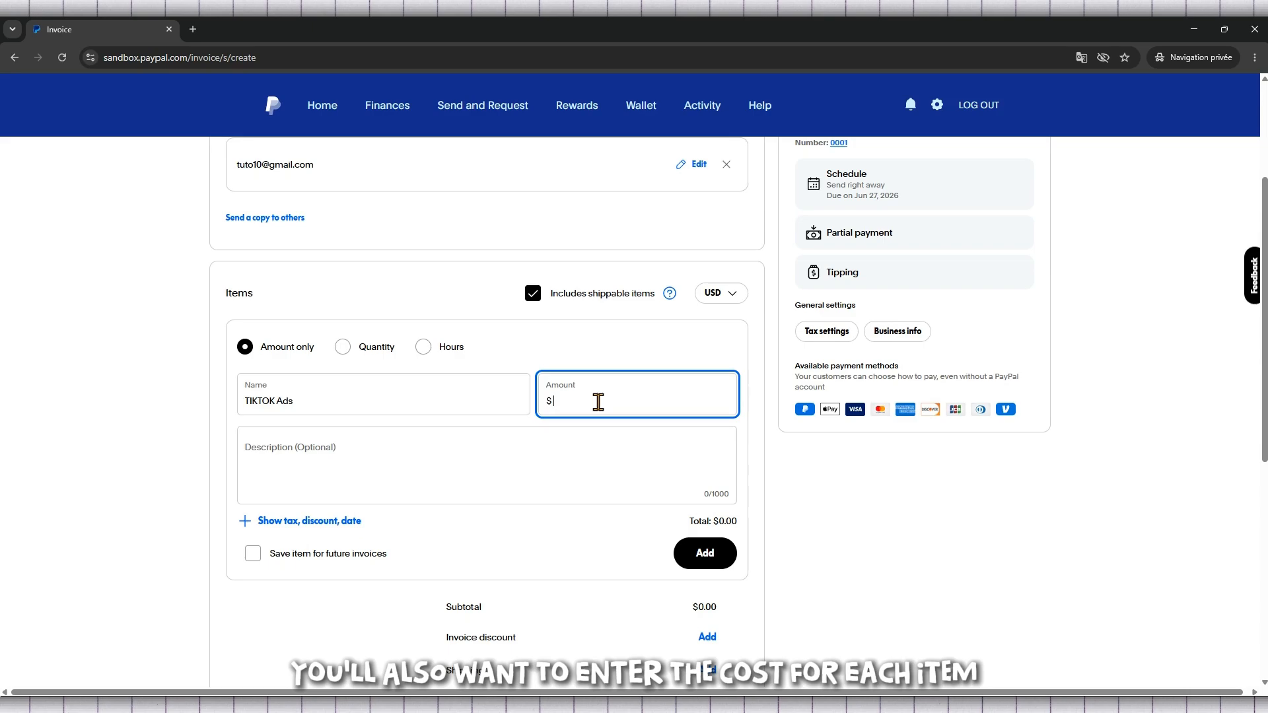
pyautogui.write('1500')
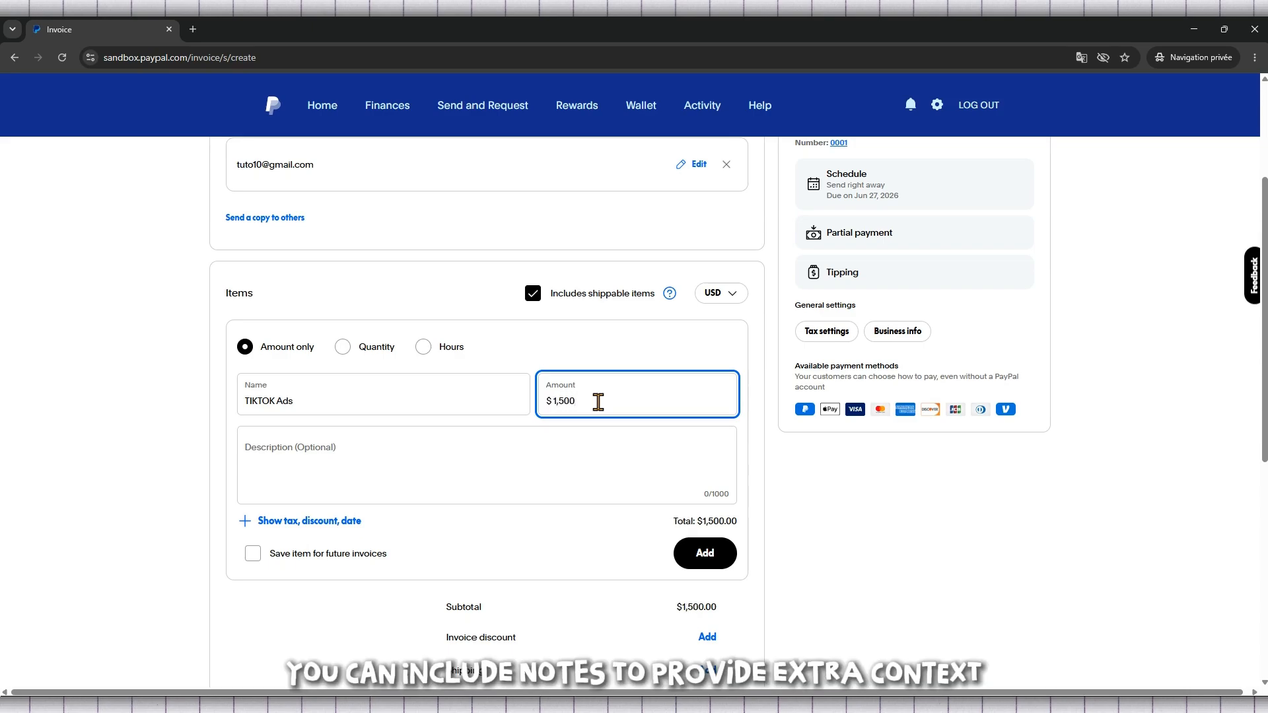
pyautogui.click(330, 446)
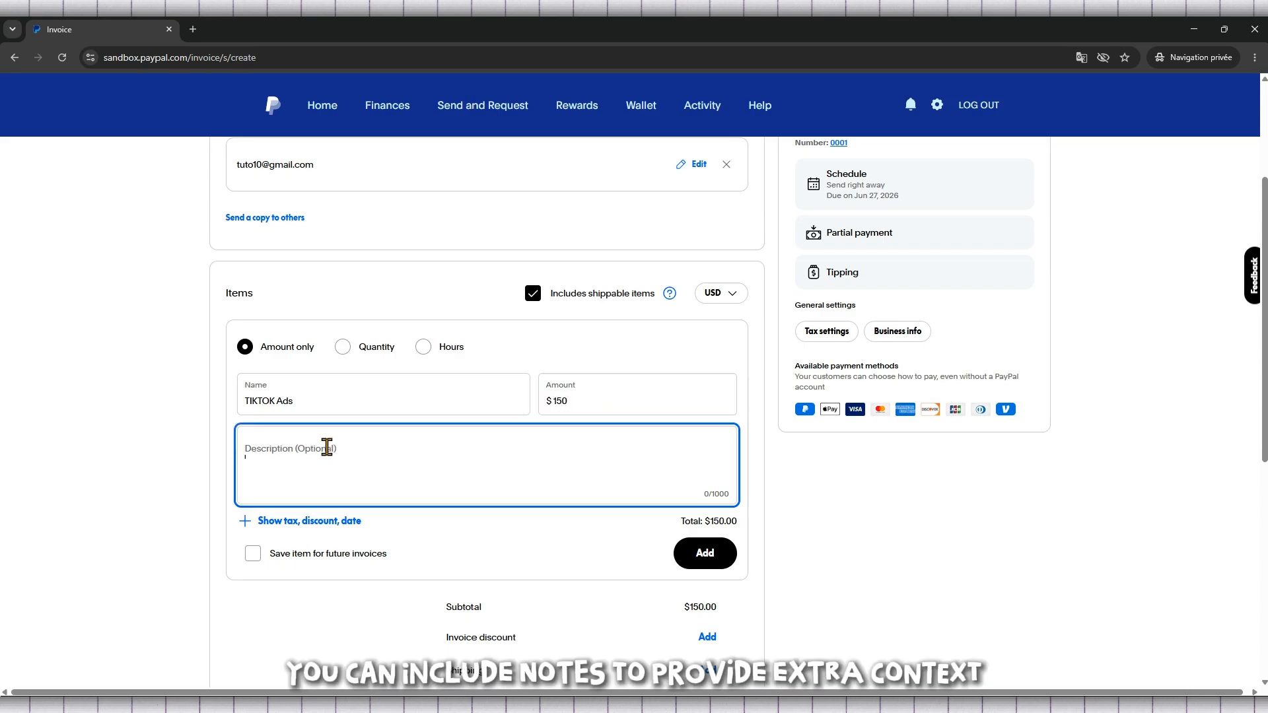
pyautogui.scroll(-2, 416, 527)
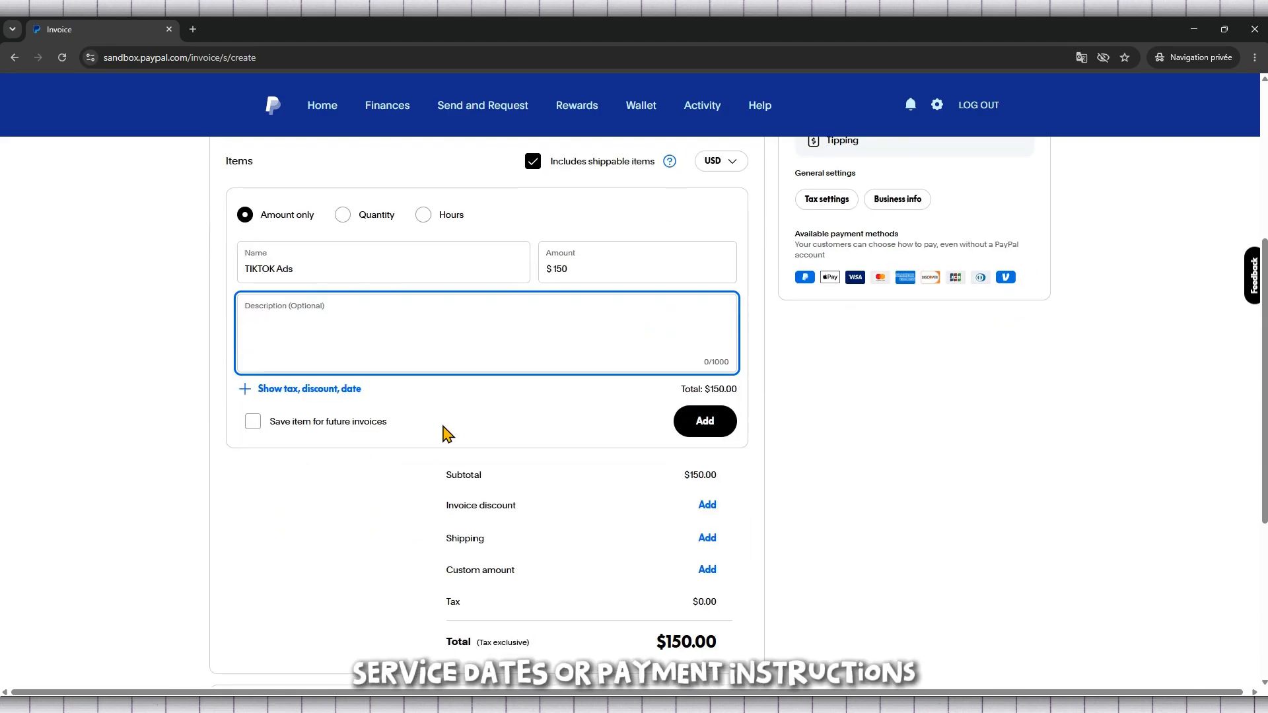
pyautogui.scroll(-2, 442, 433)
pyautogui.scroll(6, 631, 480)
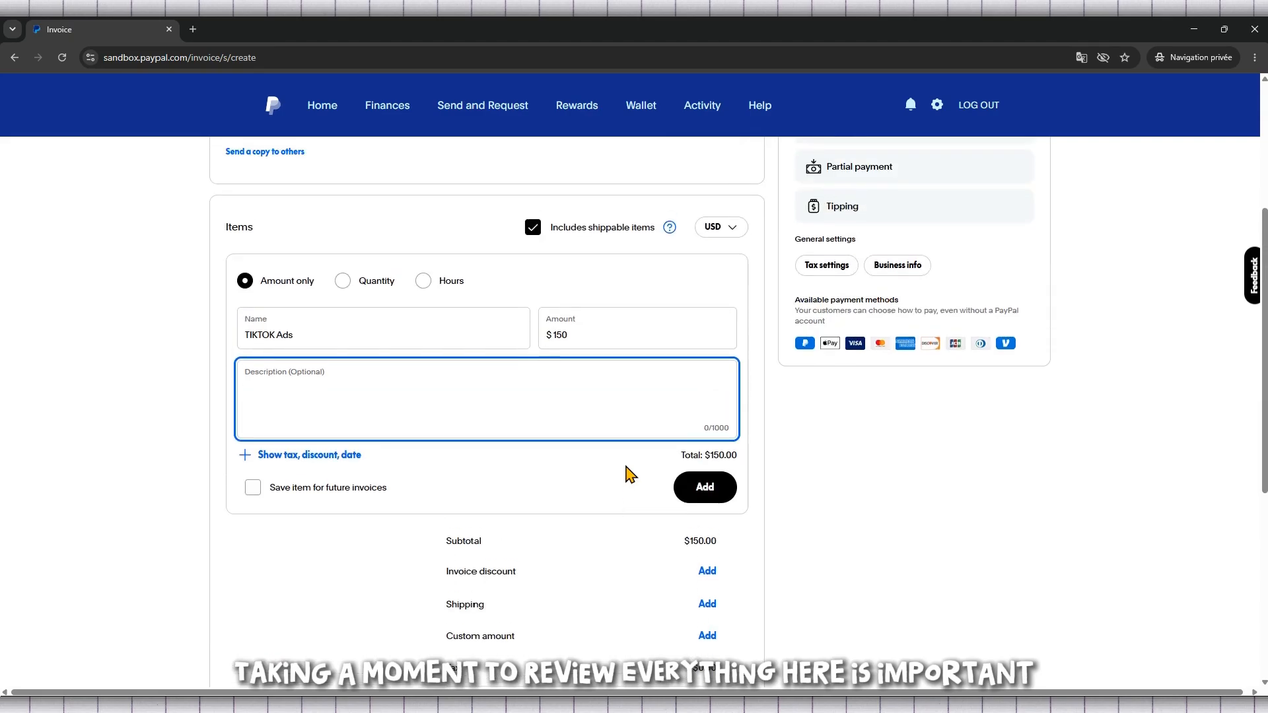
pyautogui.scroll(-1, 629, 474)
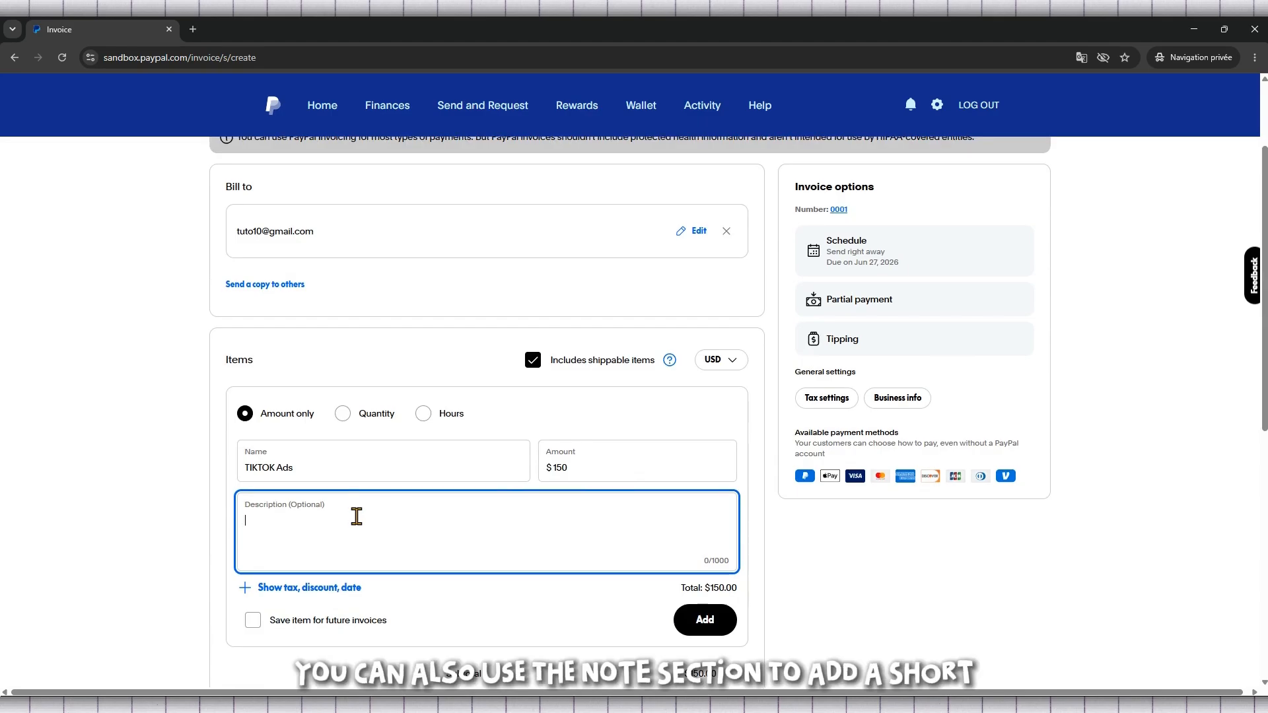
pyautogui.scroll(1, 357, 515)
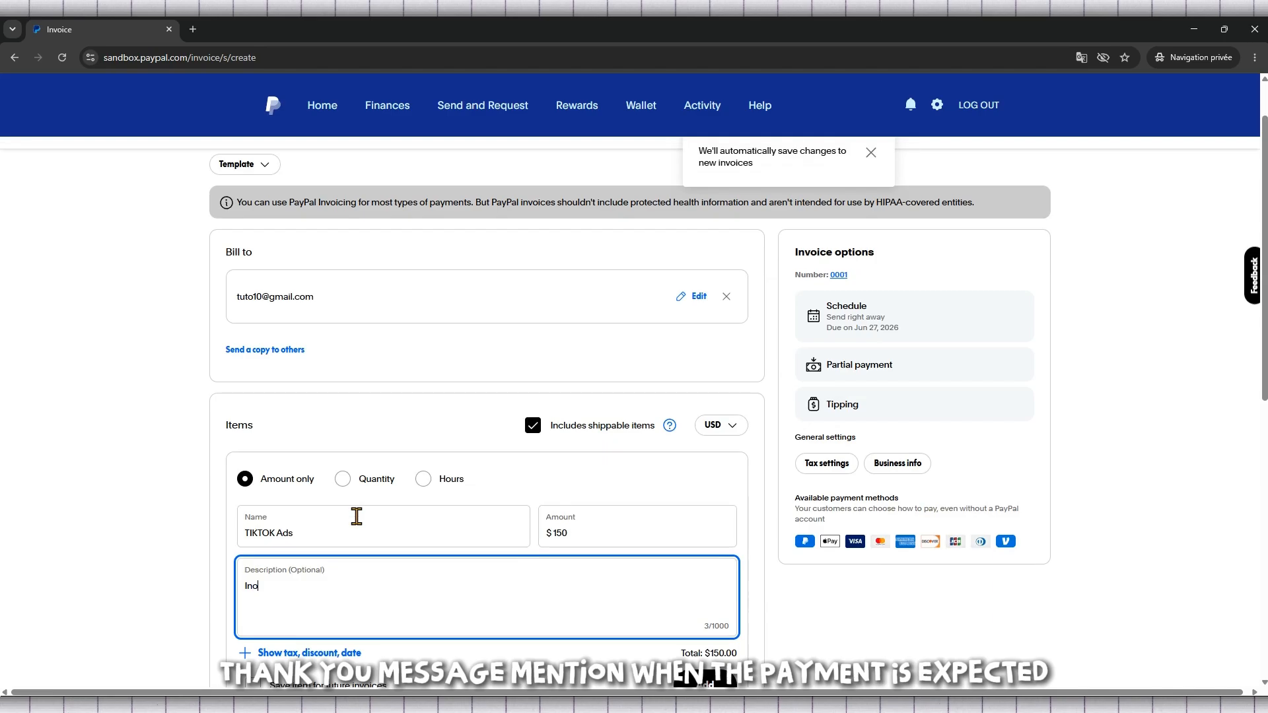
pyautogui.write('e for T')
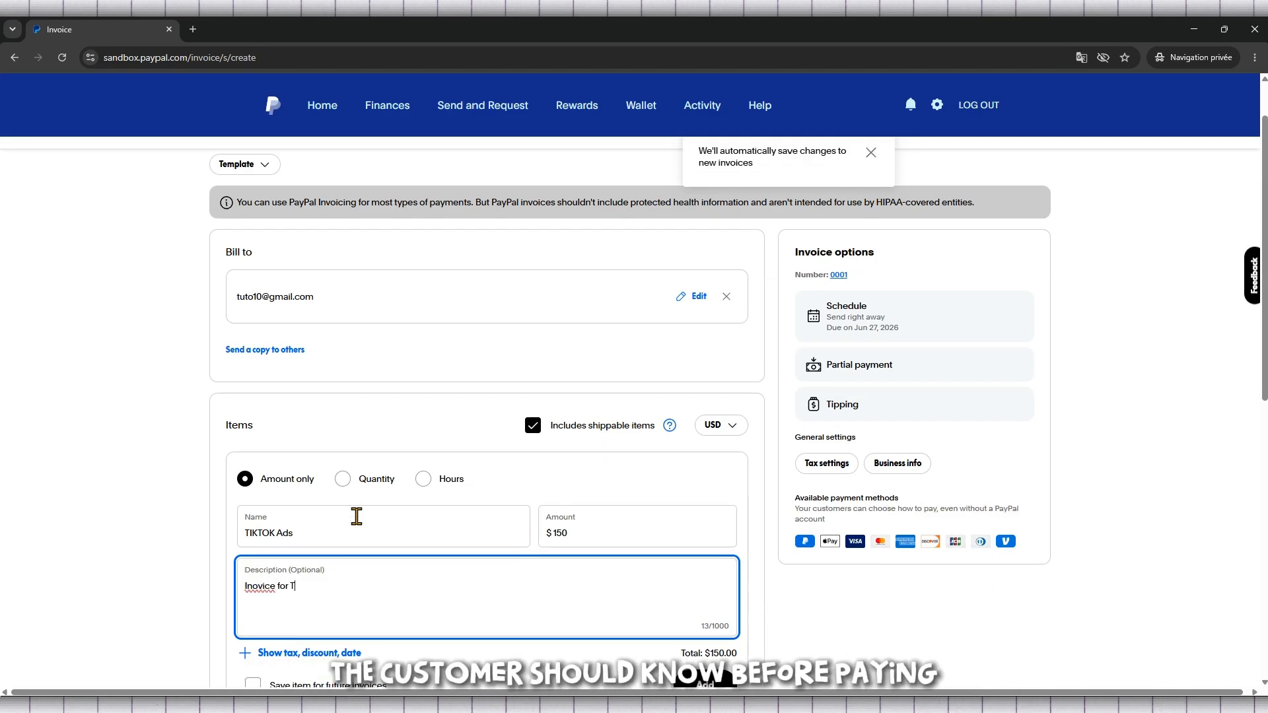
pyautogui.write('iktok')
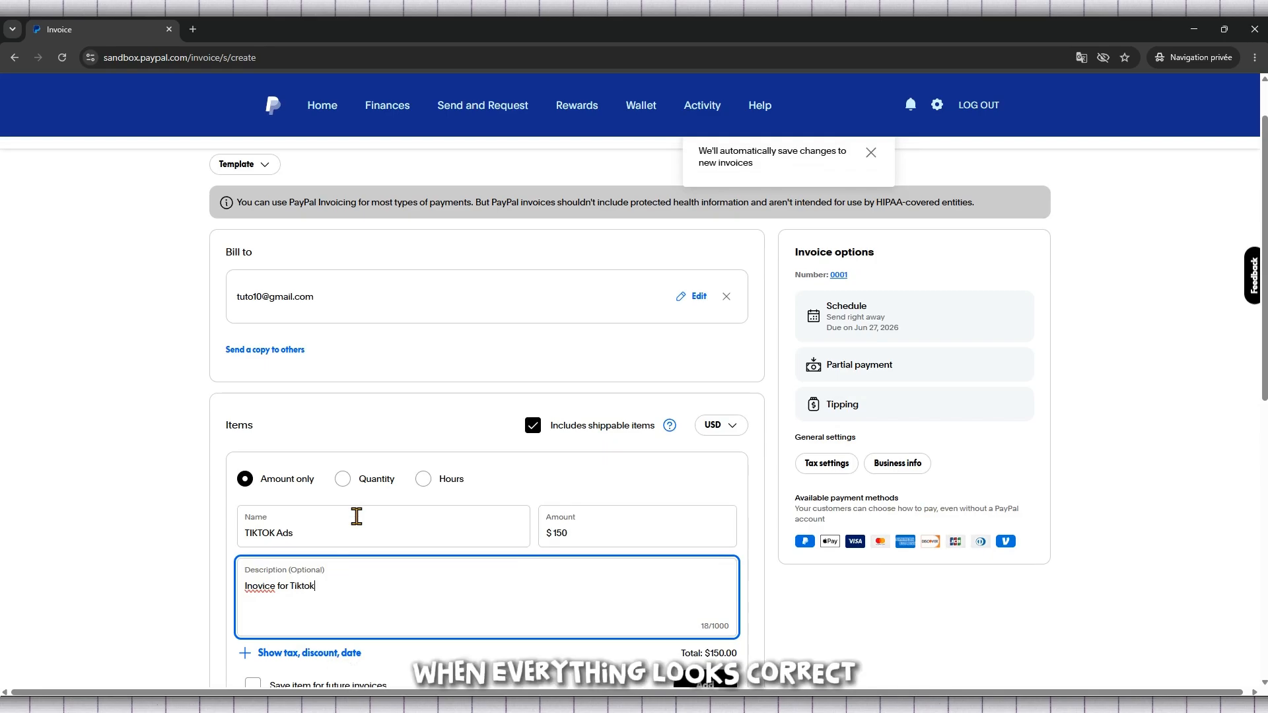
pyautogui.write(' Ads')
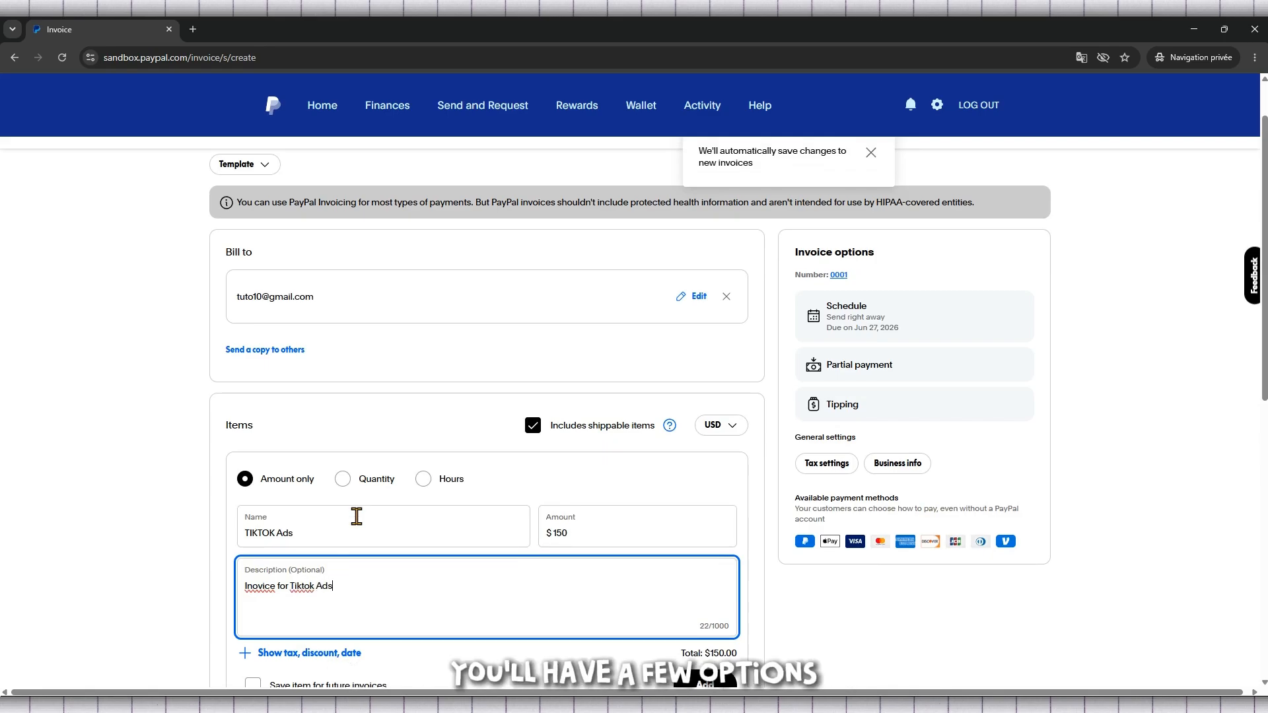
# Step: Add the completed TIKTOK Ads item to the invoice and dismiss the notice about automatic saving
pyautogui.scroll(-7, 368, 522)
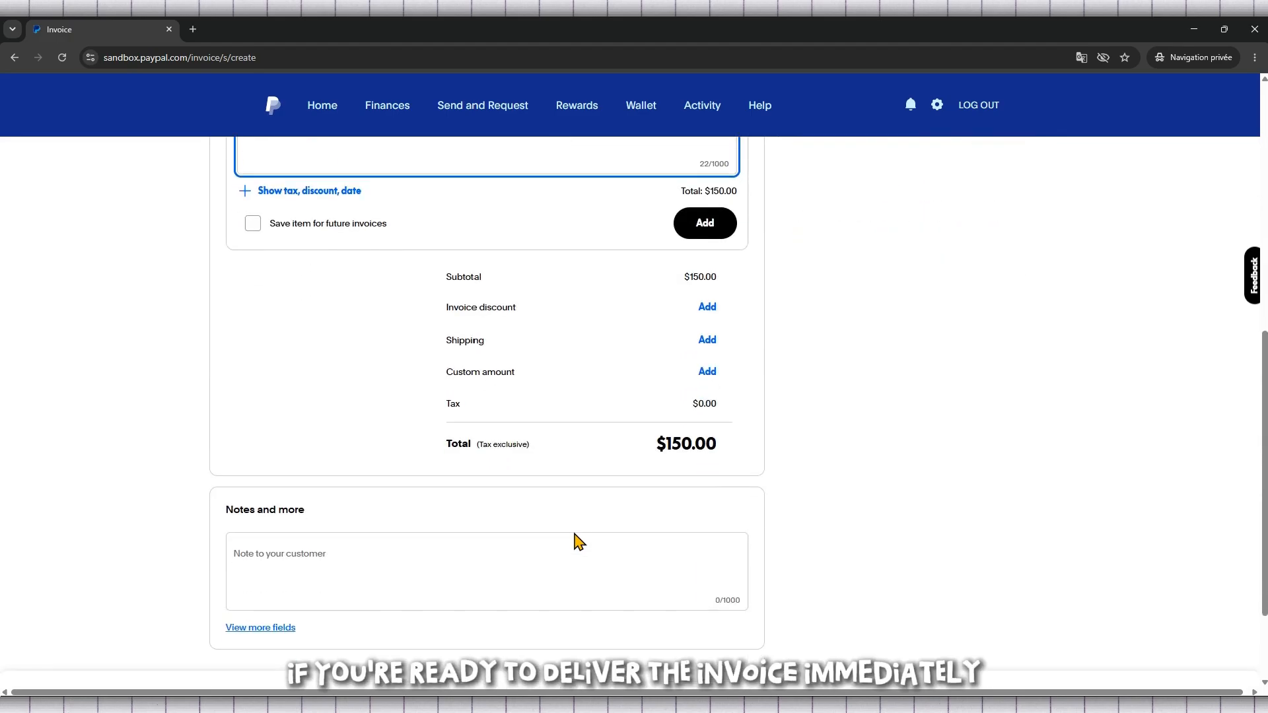
pyautogui.scroll(8, 574, 535)
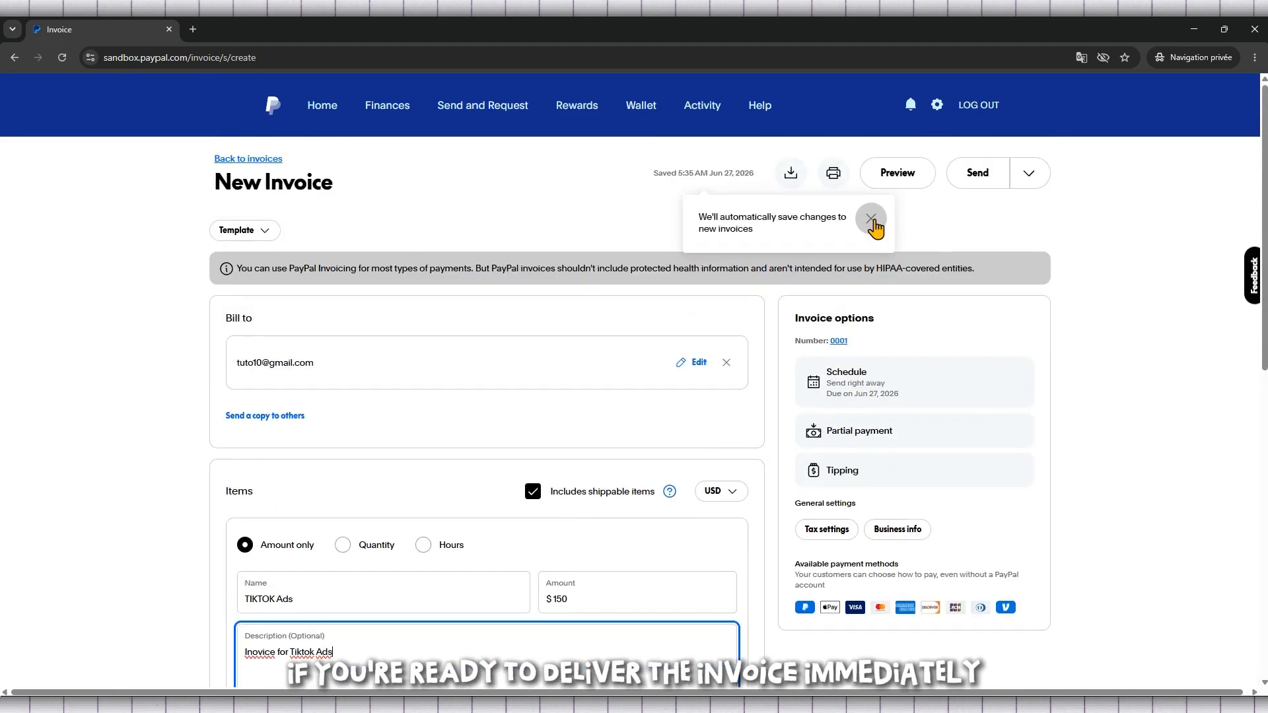
pyautogui.click(871, 220)
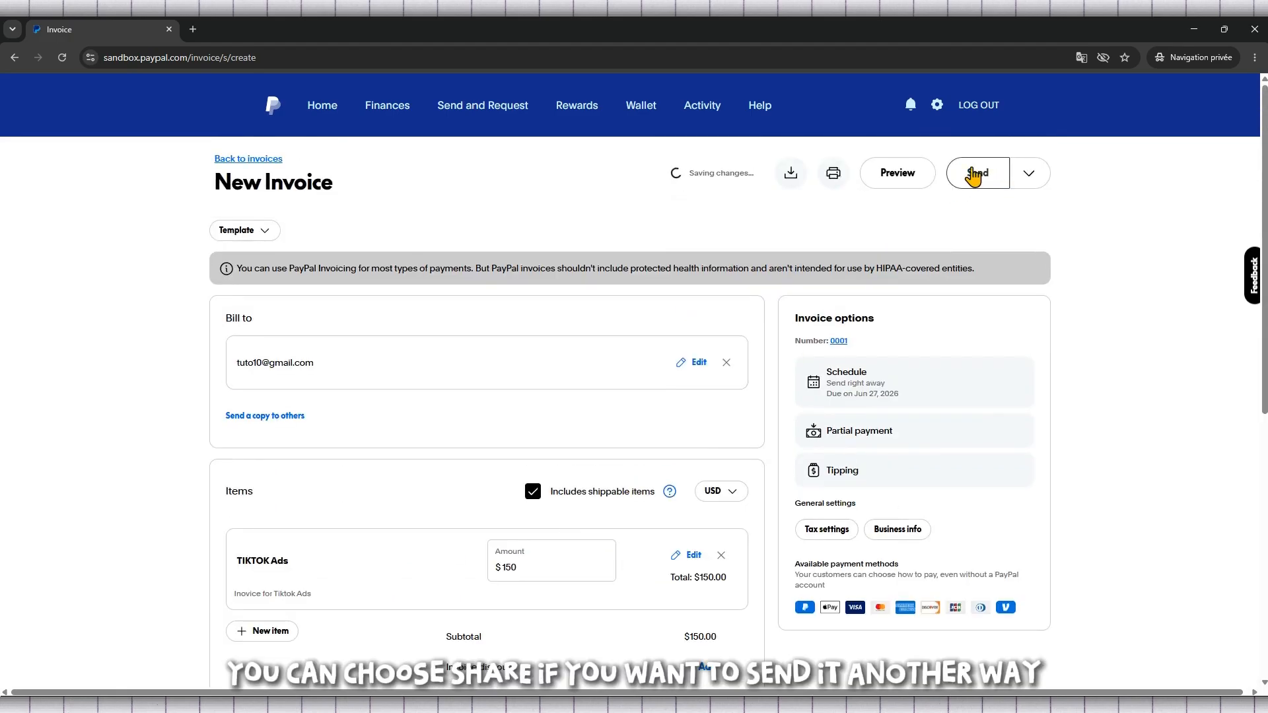
# Step: Examine the alternatives to sending the invoice directly: sharing a link, saving a draft and scanning a QR code
pyautogui.click(1028, 174)
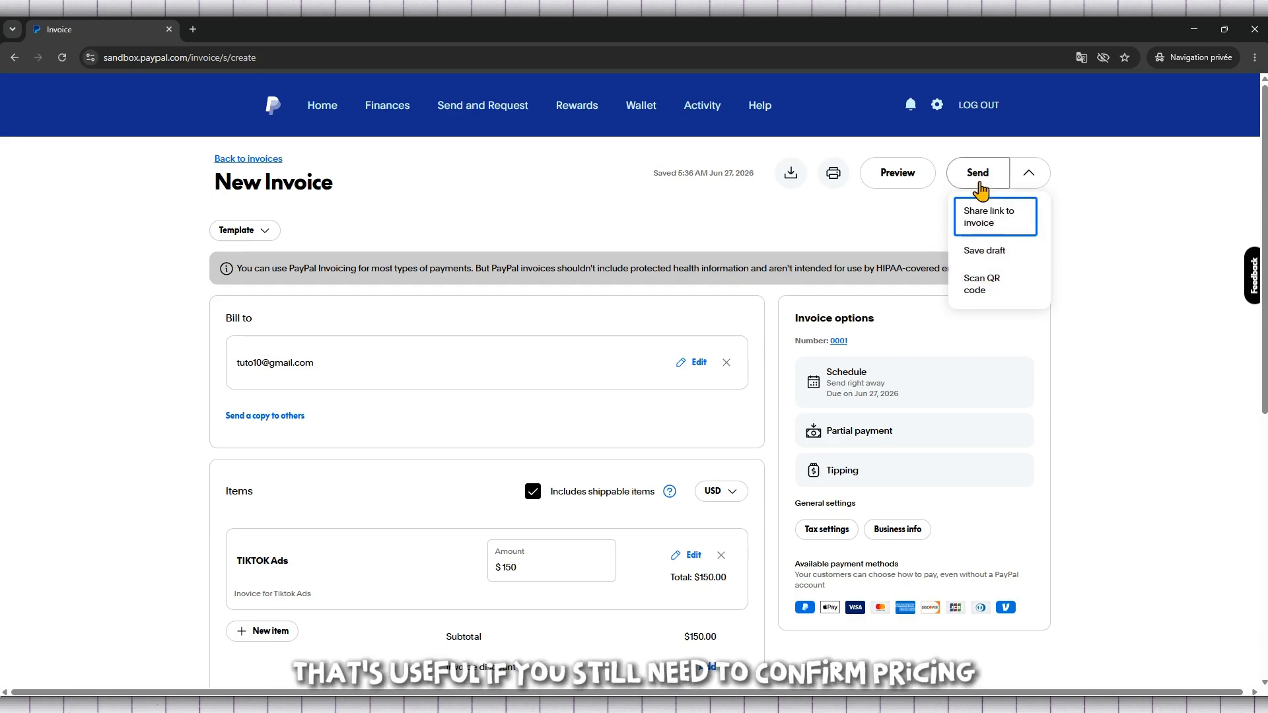
pyautogui.click(1030, 177)
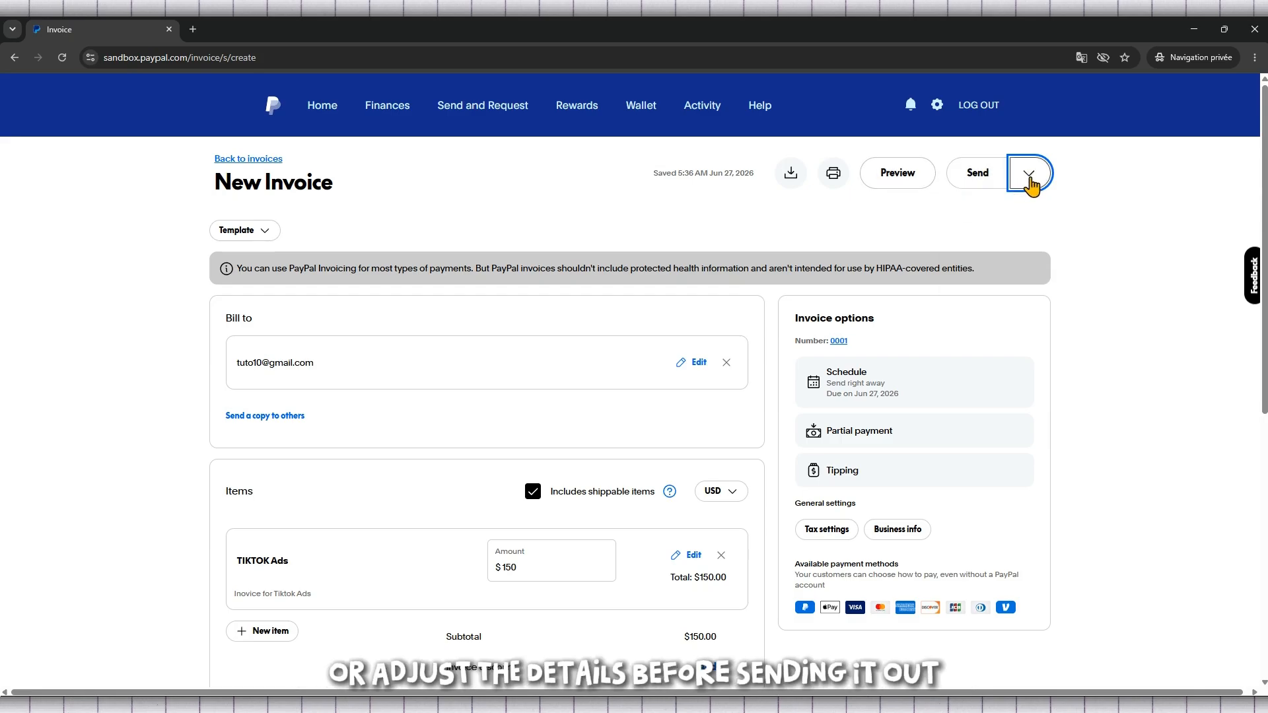
pyautogui.click(1029, 177)
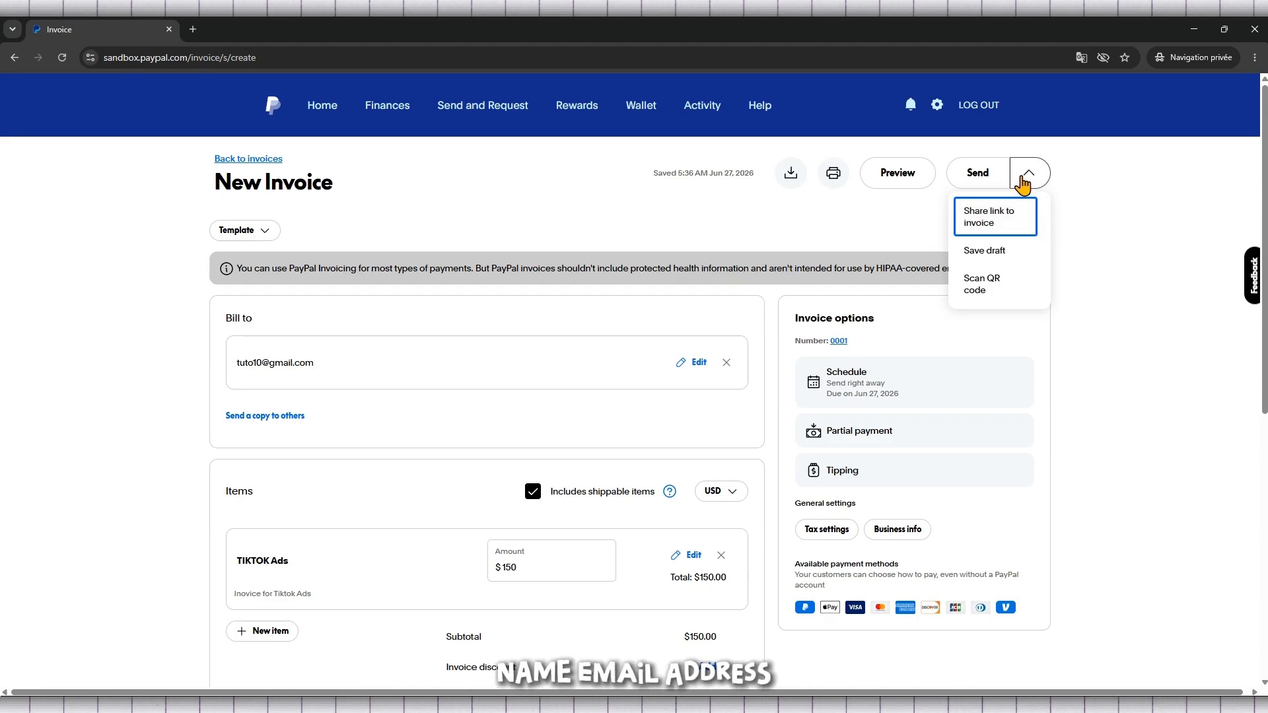
pyautogui.click(554, 234)
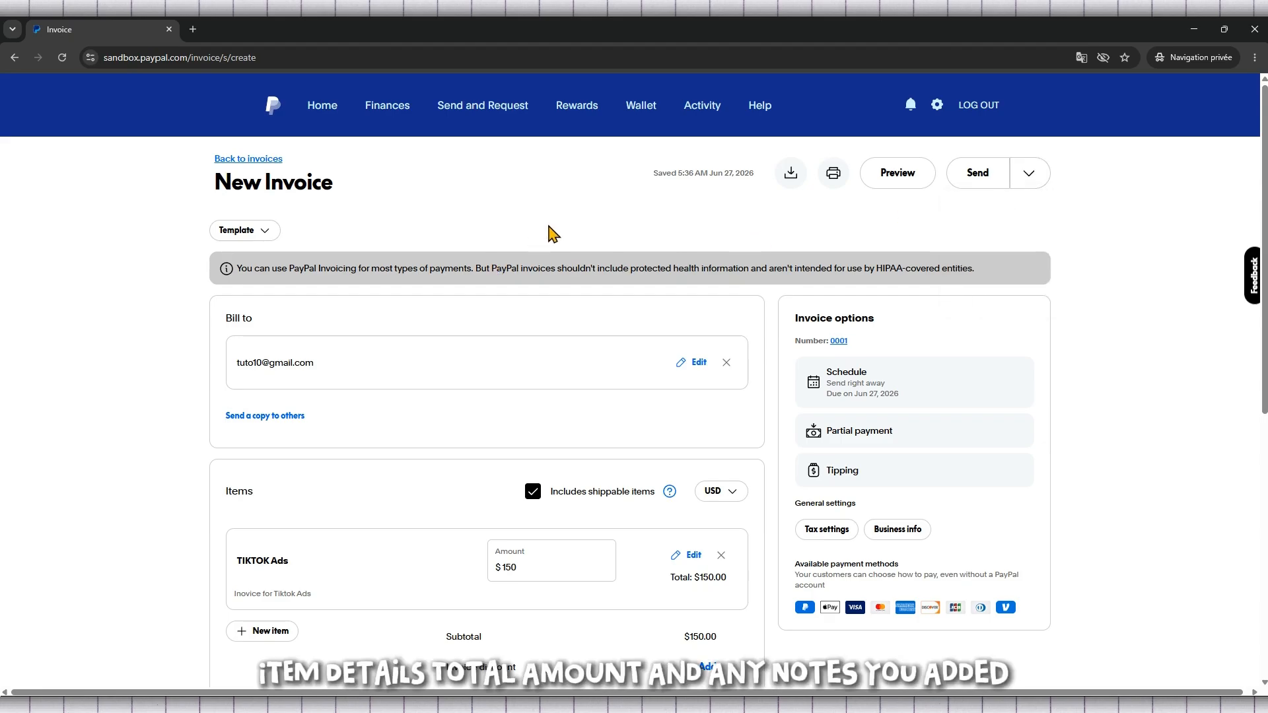
# Step: Save the new invoice as a draft after reviewing its recipient, item, total and notes
pyautogui.scroll(-2, 429, 271)
pyautogui.scroll(-4, 432, 279)
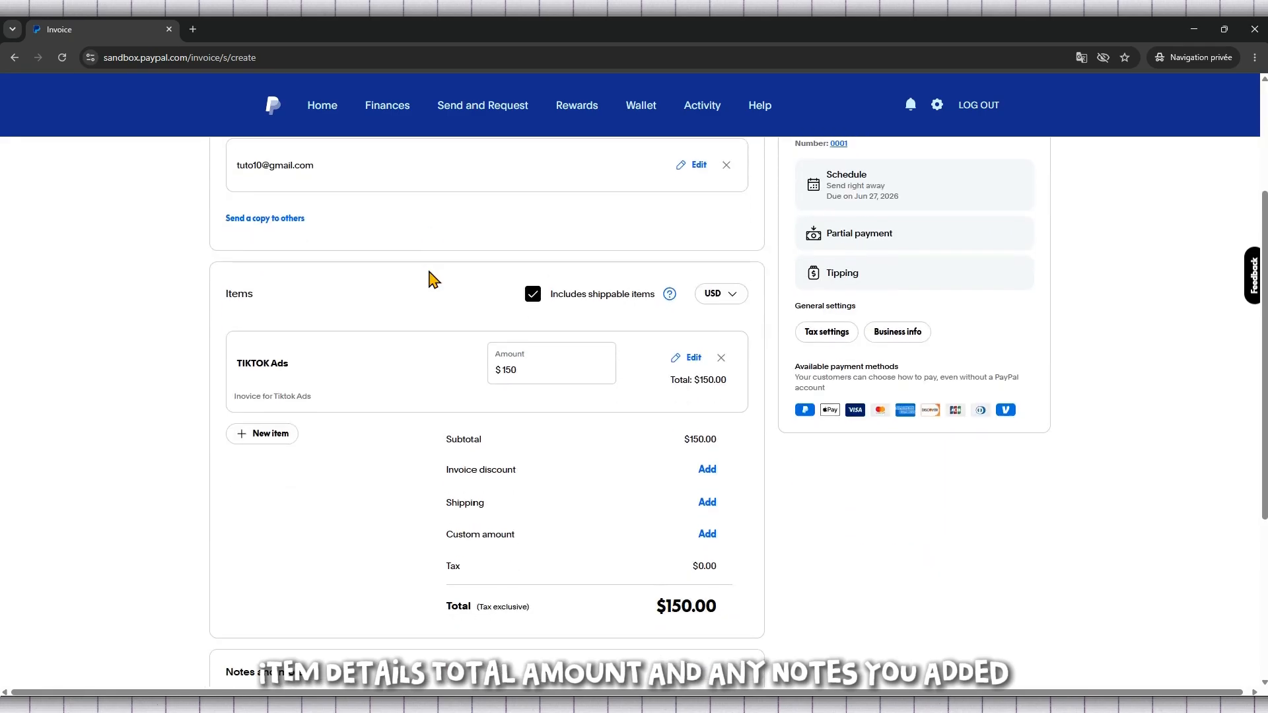
pyautogui.scroll(-3, 433, 278)
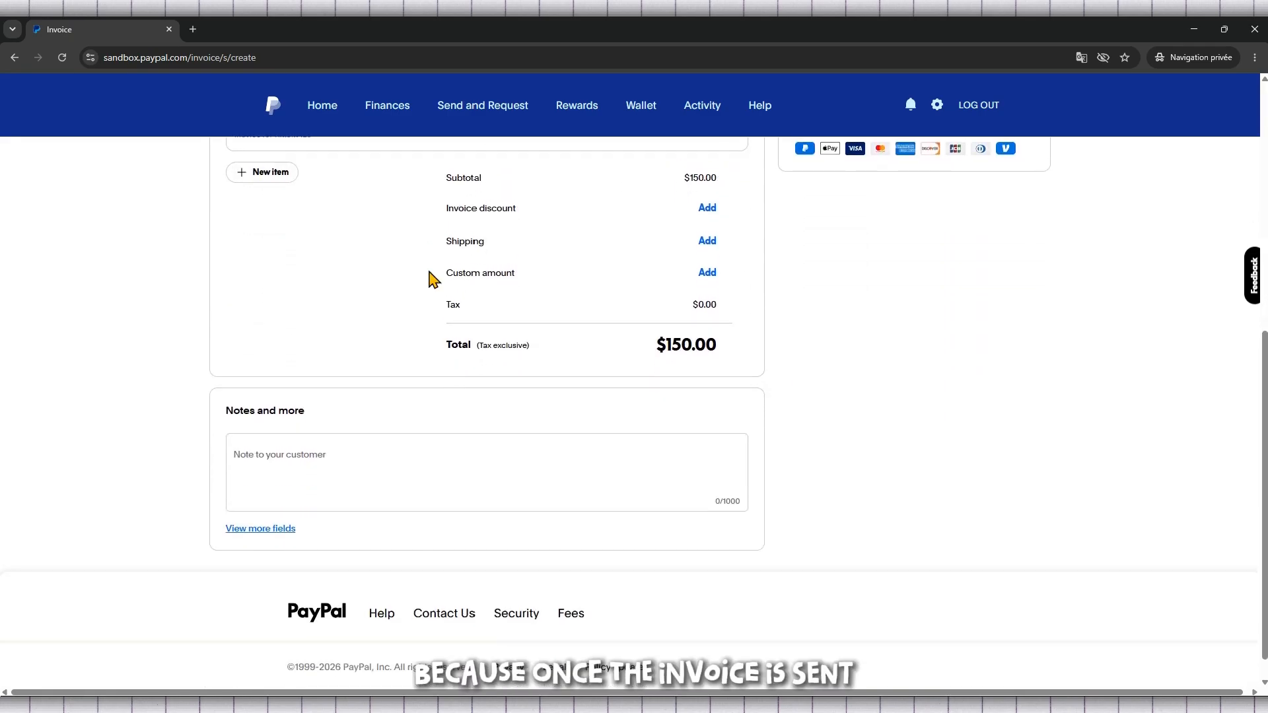
pyautogui.scroll(1, 432, 277)
pyautogui.scroll(5, 433, 279)
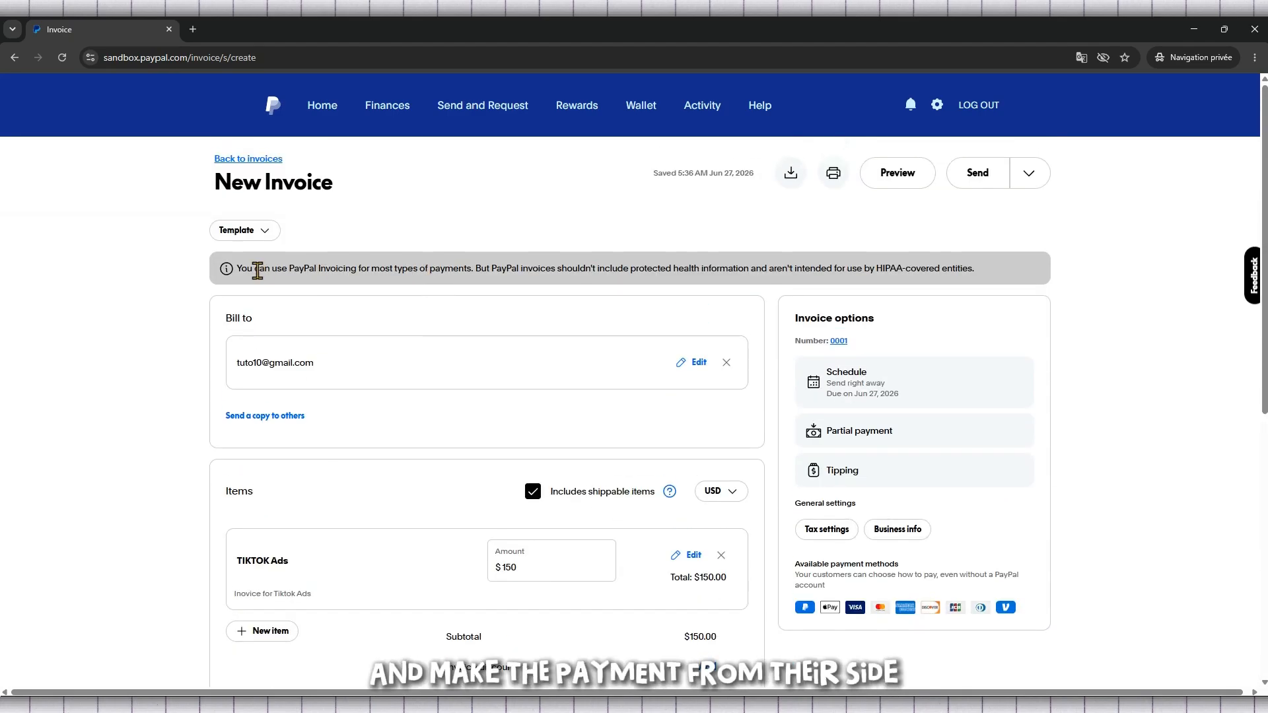
pyautogui.click(1028, 173)
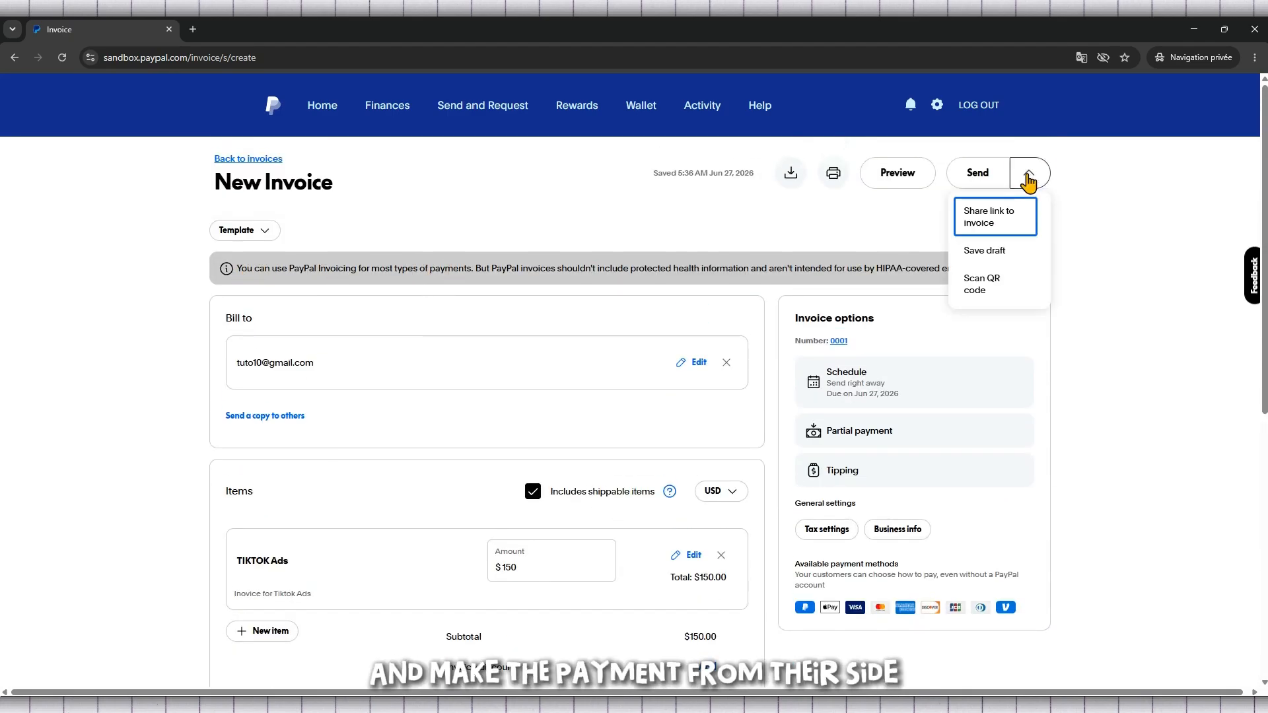
pyautogui.click(997, 253)
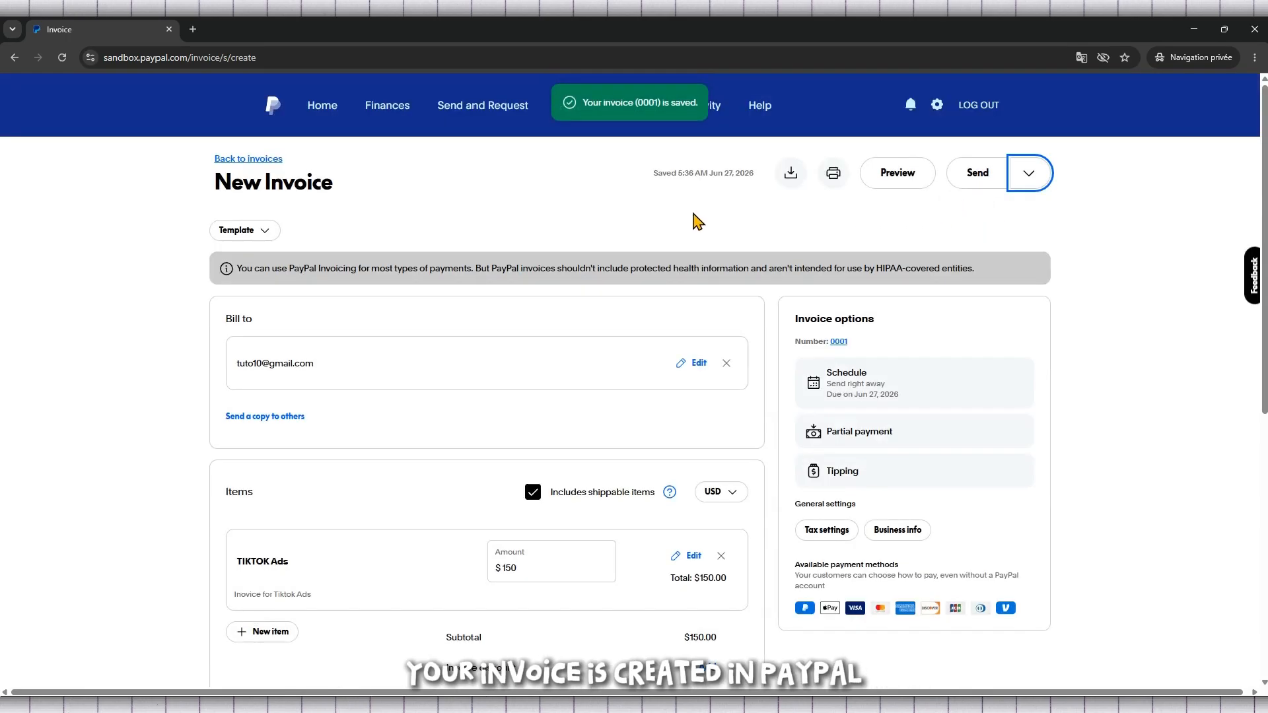
# Step: Preview the invoice and review its business details, recipient, item and total
pyautogui.click(911, 182)
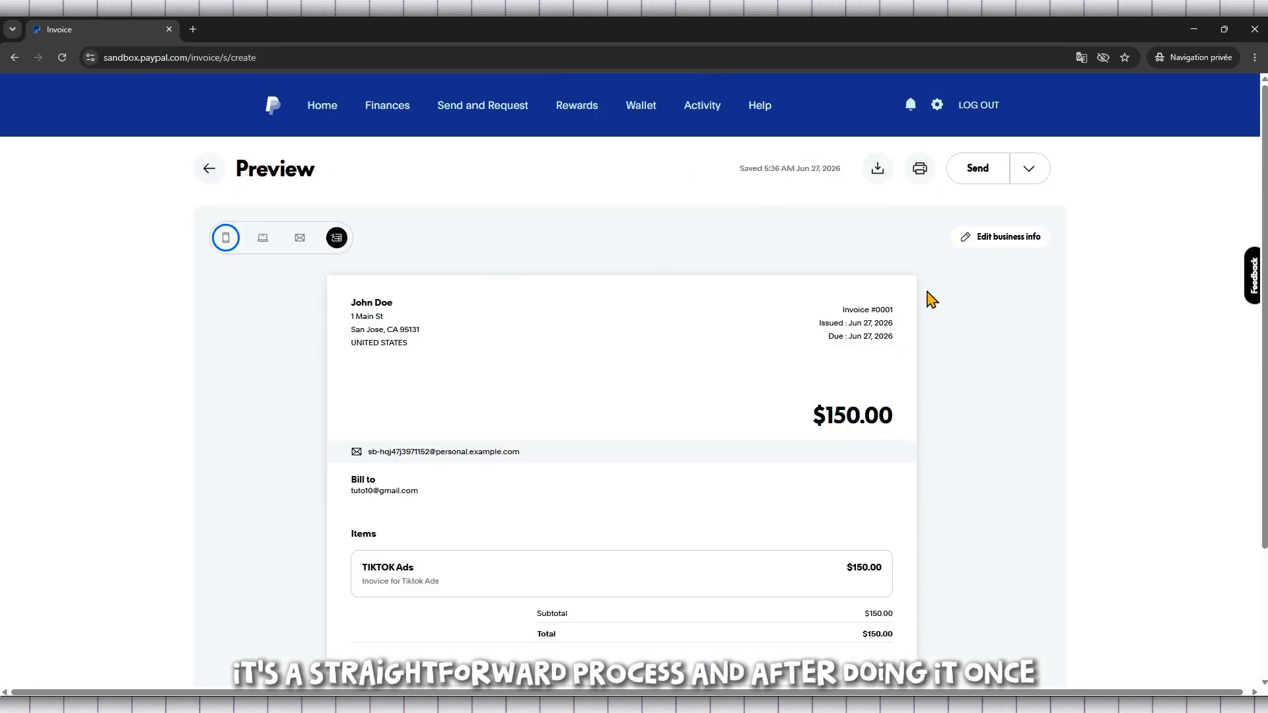
pyautogui.scroll(-2, 1025, 331)
pyautogui.scroll(1, 1026, 331)
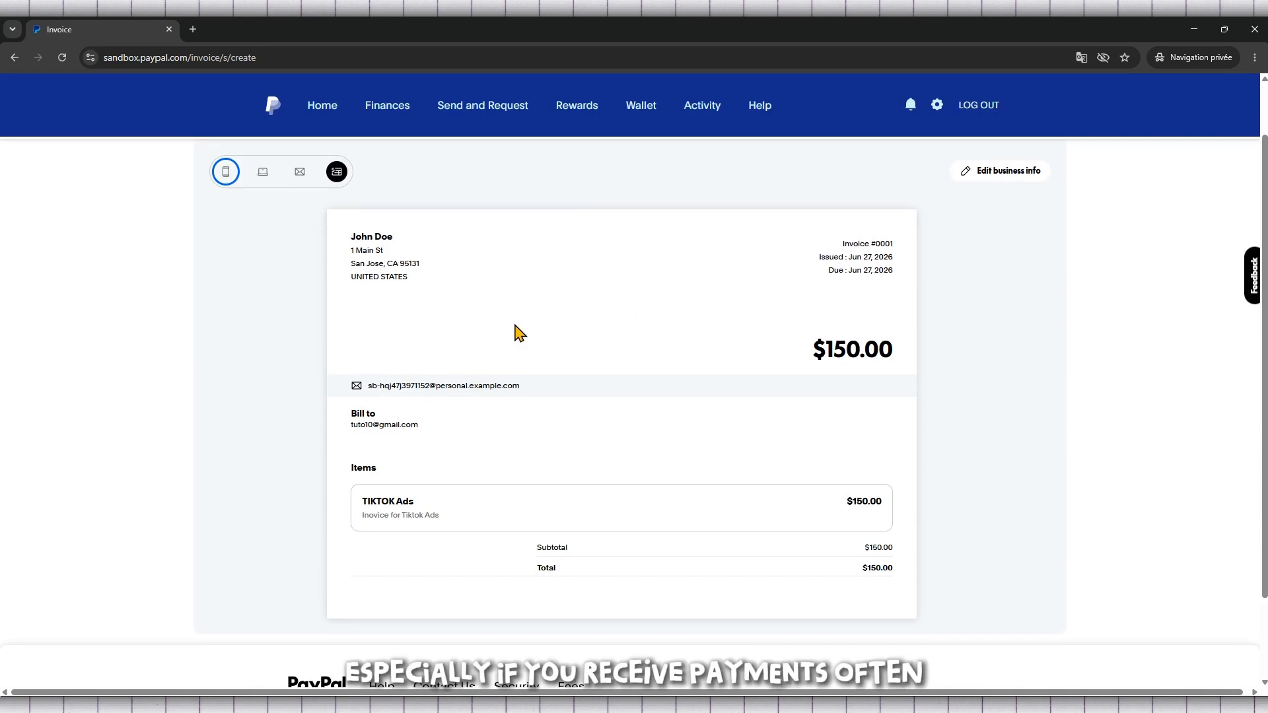
pyautogui.scroll(-1, 518, 333)
pyautogui.scroll(2, 519, 332)
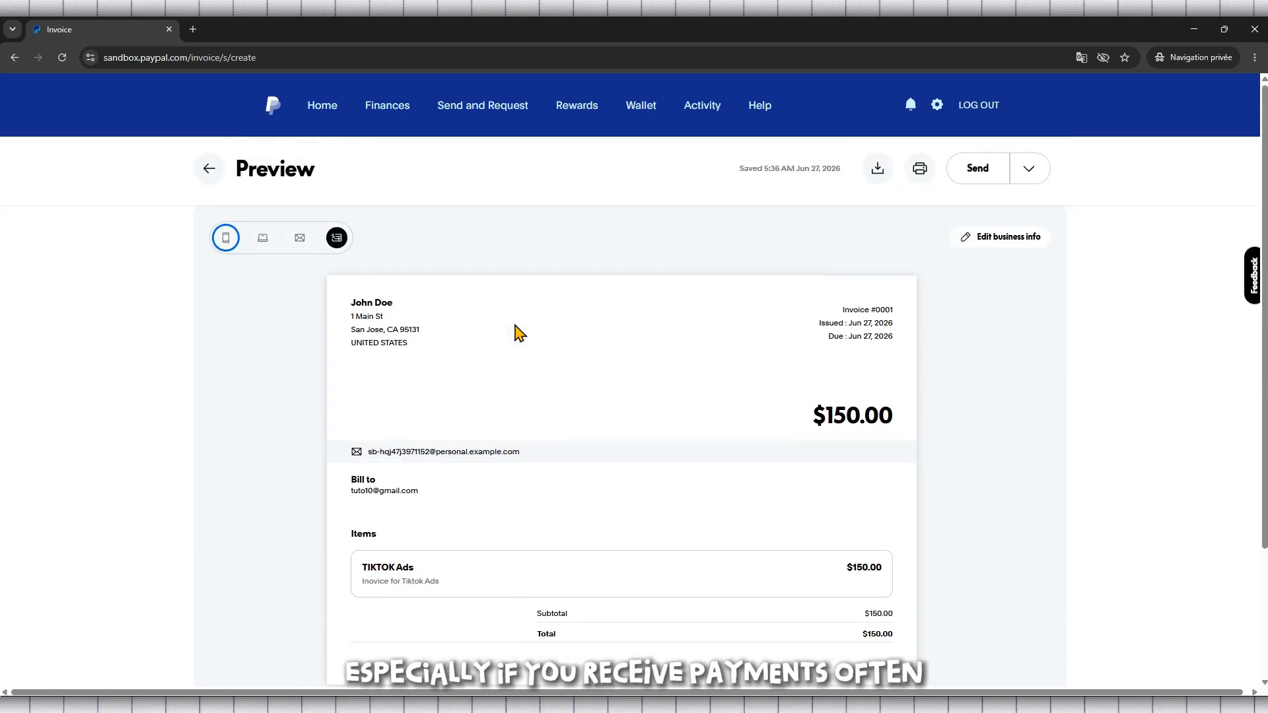